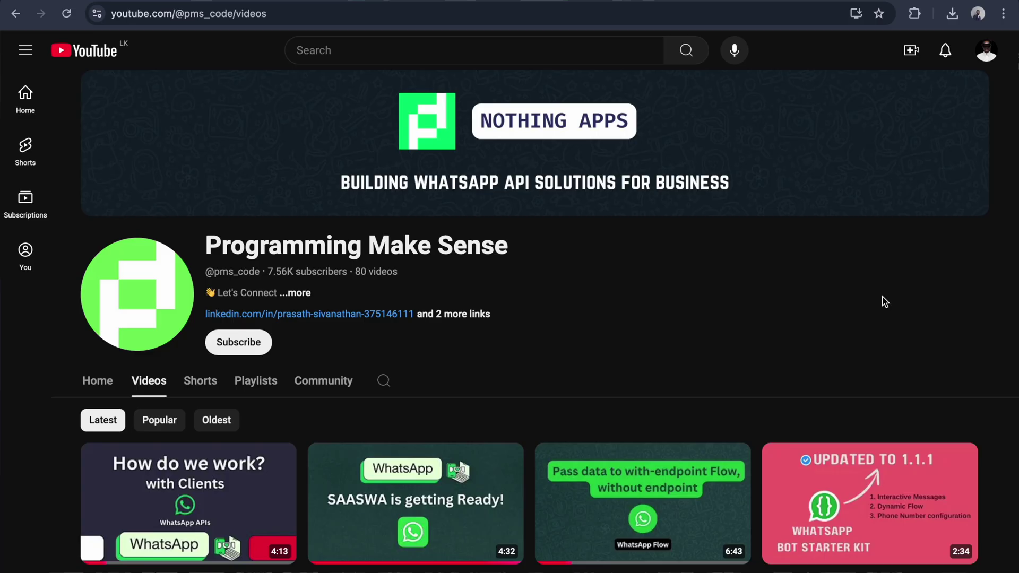
- Scroll through the channel's videos and open the SAAS for WhatsApp playlist
scroll(885, 301, down, 10)
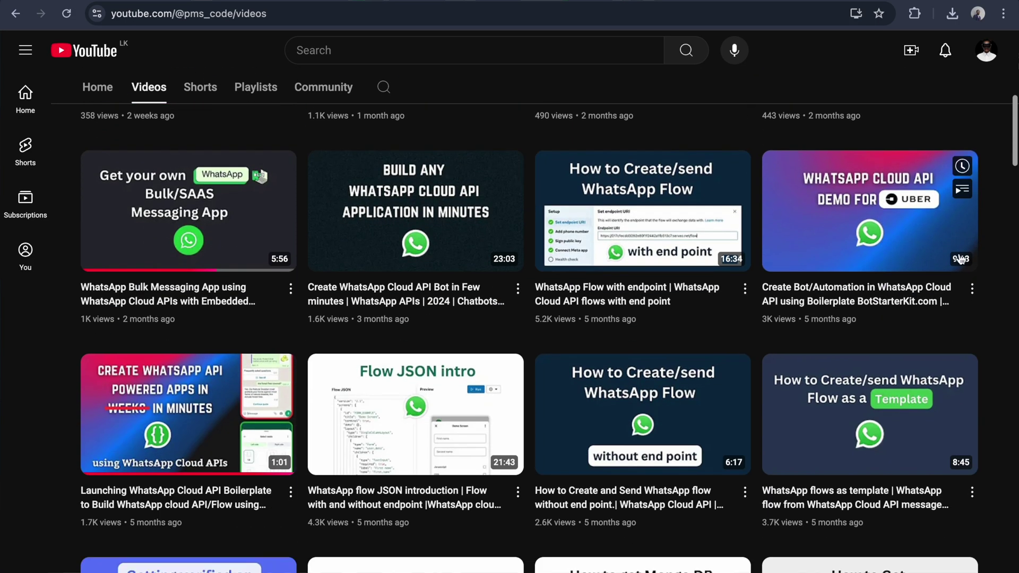
scroll(1002, 358, down, 15)
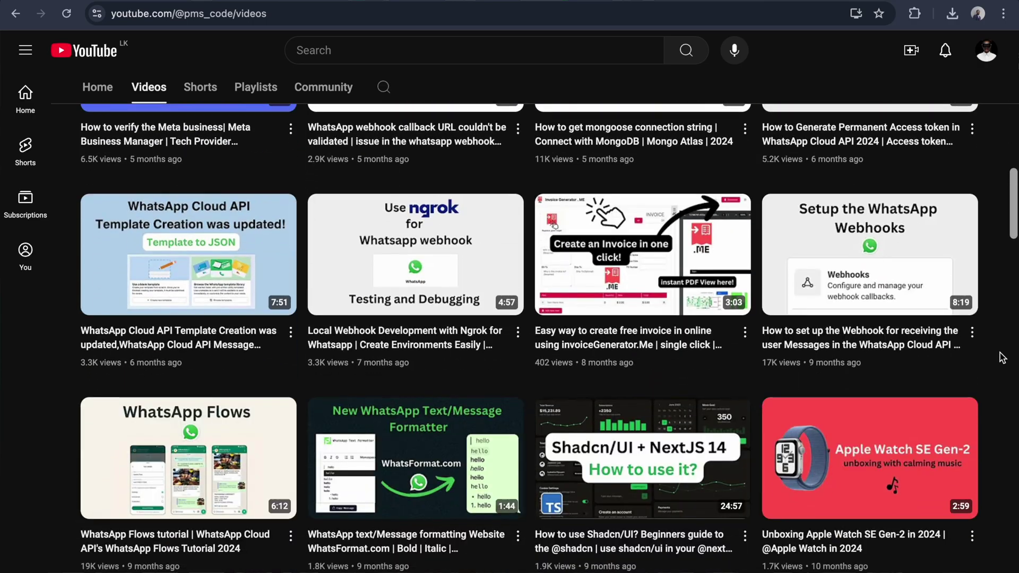
scroll(1002, 358, down, 2)
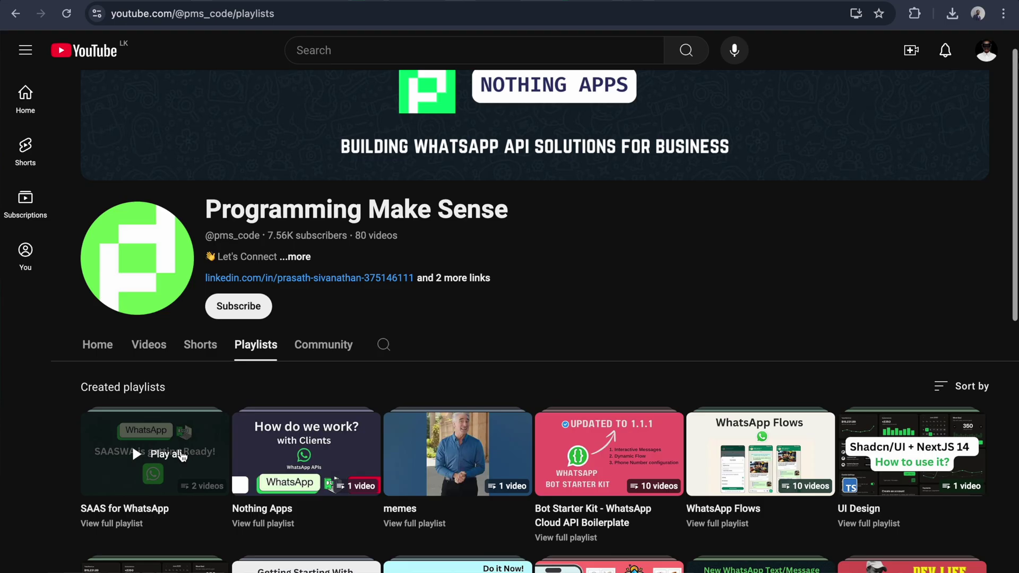
click(132, 445)
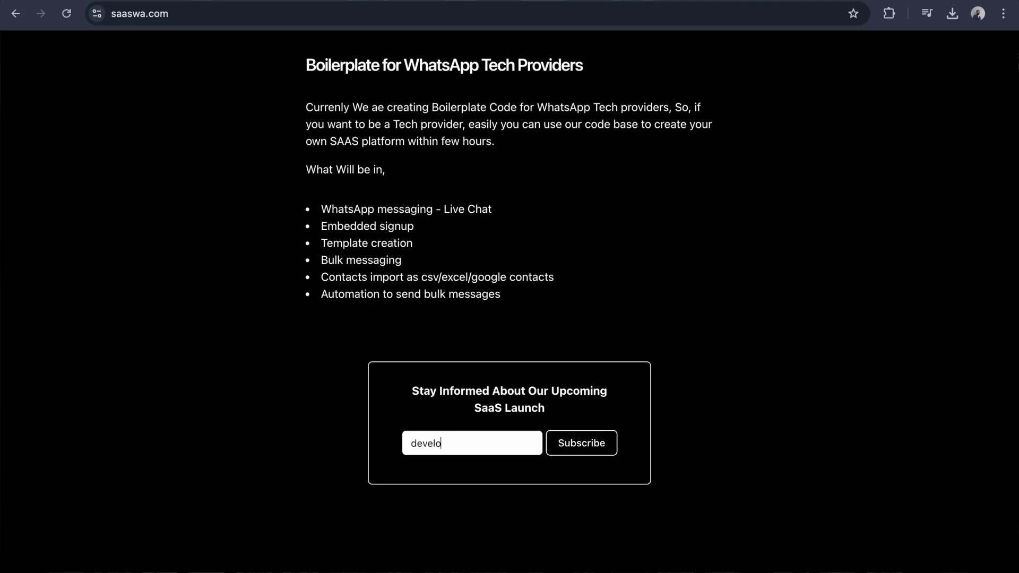
- Enter an e-mail address in the SaaS launch Subscribe box and submit it
text(@nothingApps.com)
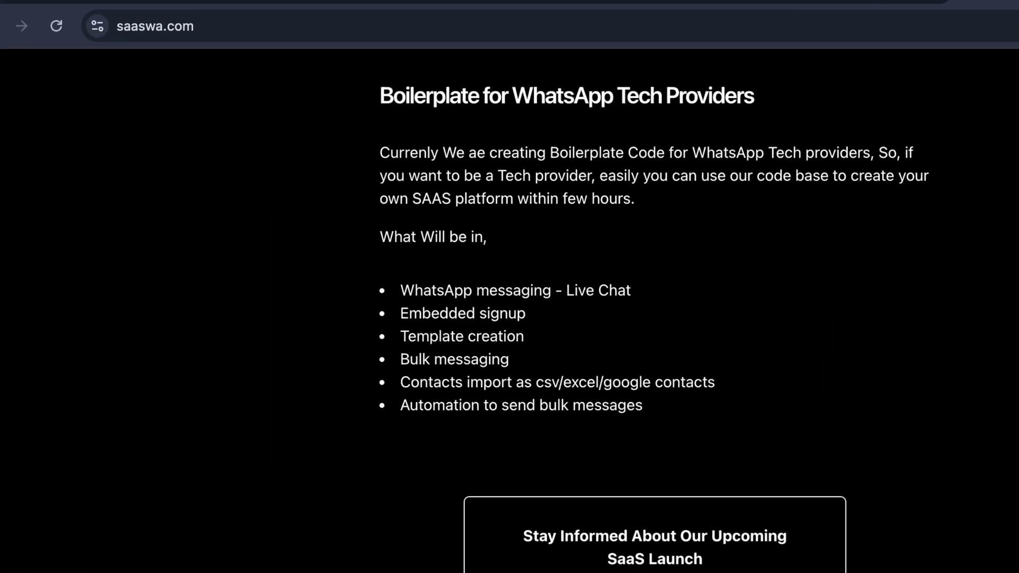
click(667, 435)
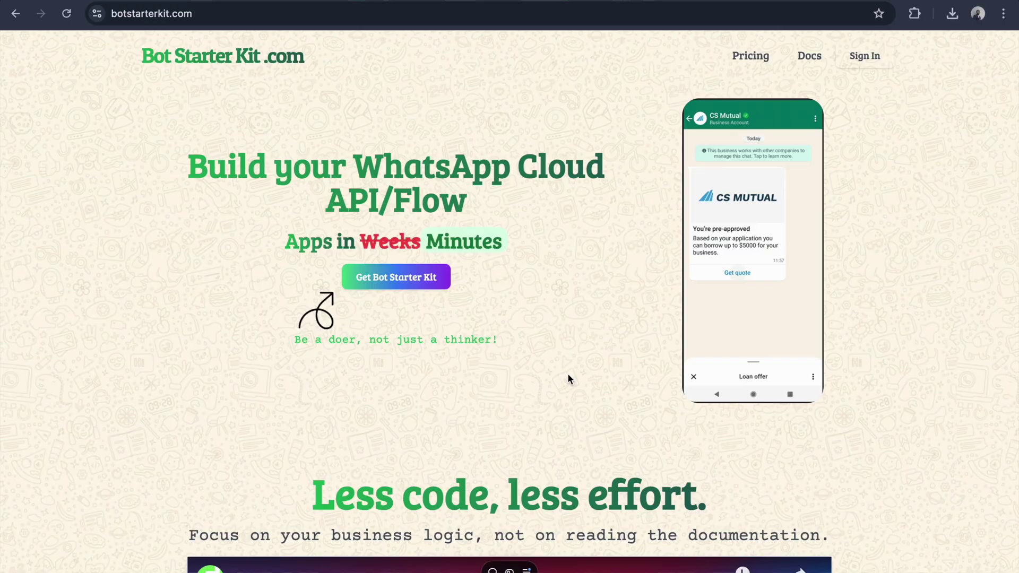
- Scroll through botstarterkit.com and its docs on Introduction and Message Types
scroll(568, 374, down, 10)
scroll(568, 374, down, 15)
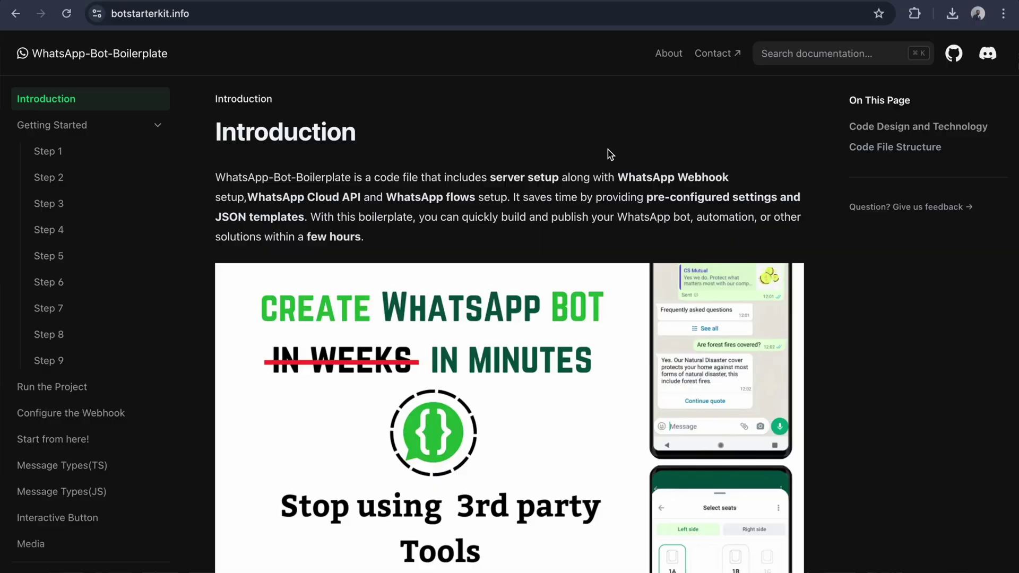
scroll(608, 153, down, 10)
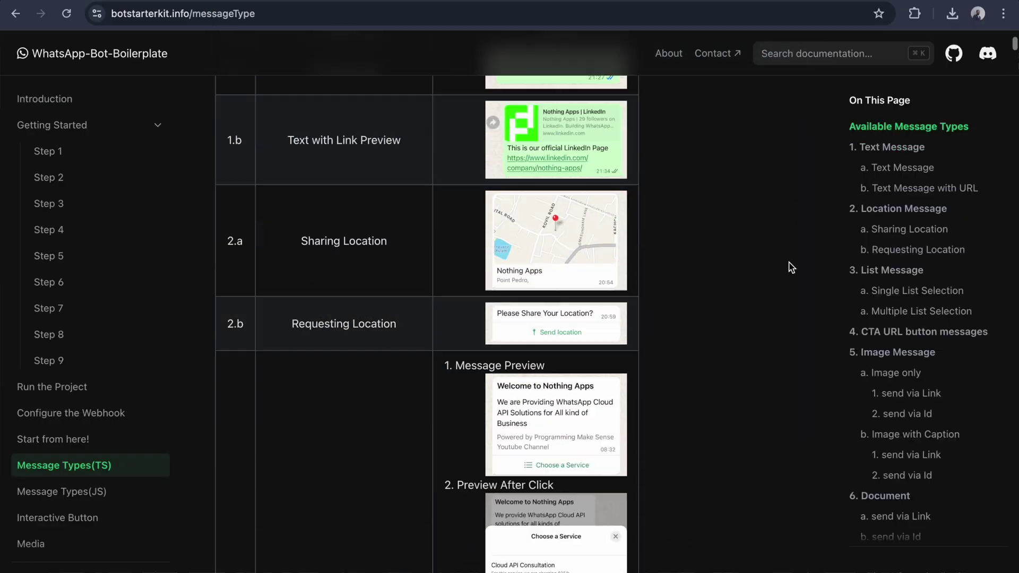
scroll(790, 267, down, 5)
scroll(791, 266, down, 20)
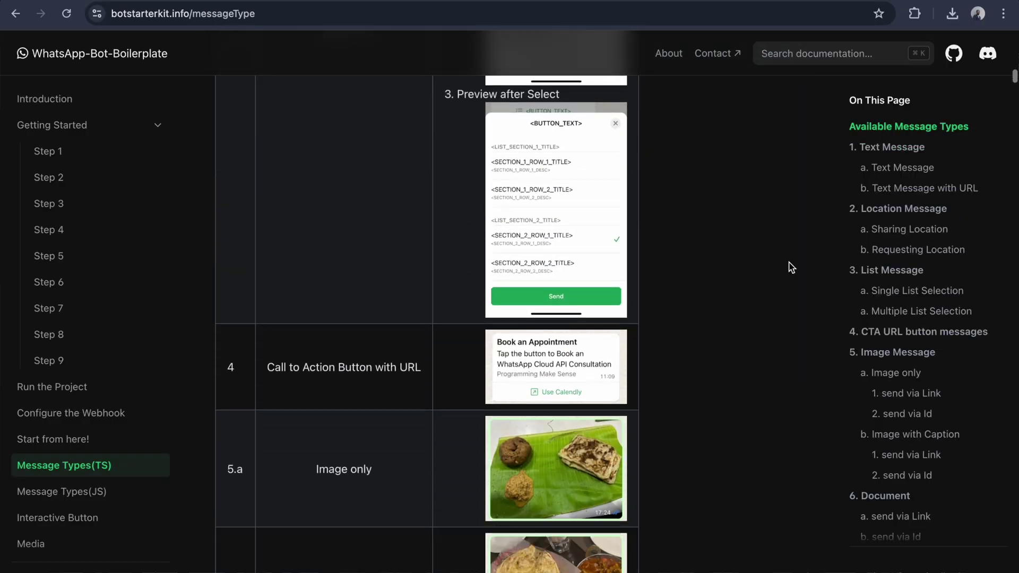
scroll(790, 267, down, 5)
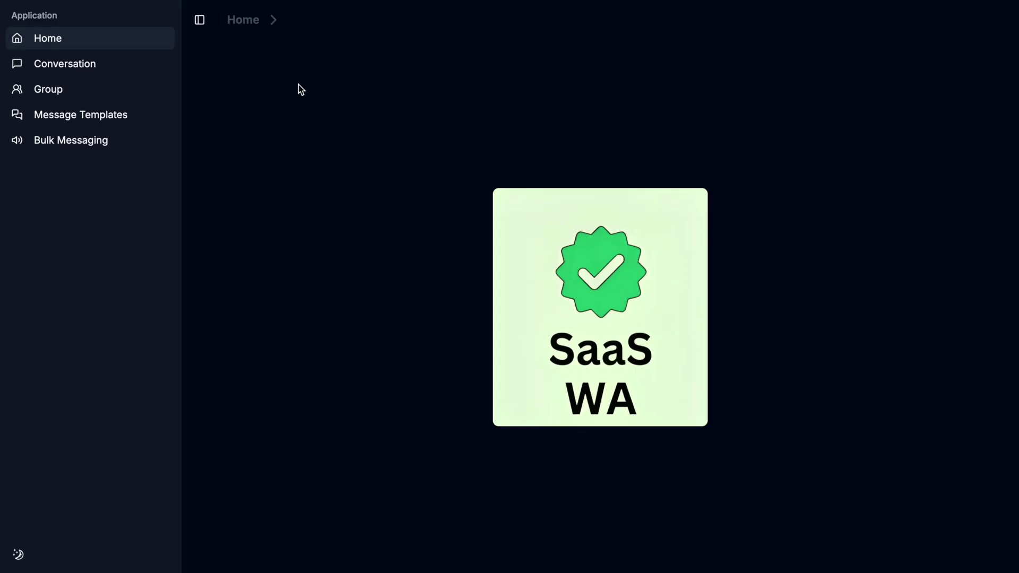
- Add a contact named Customer 1 with their phone number, then open their chat
click(114, 70)
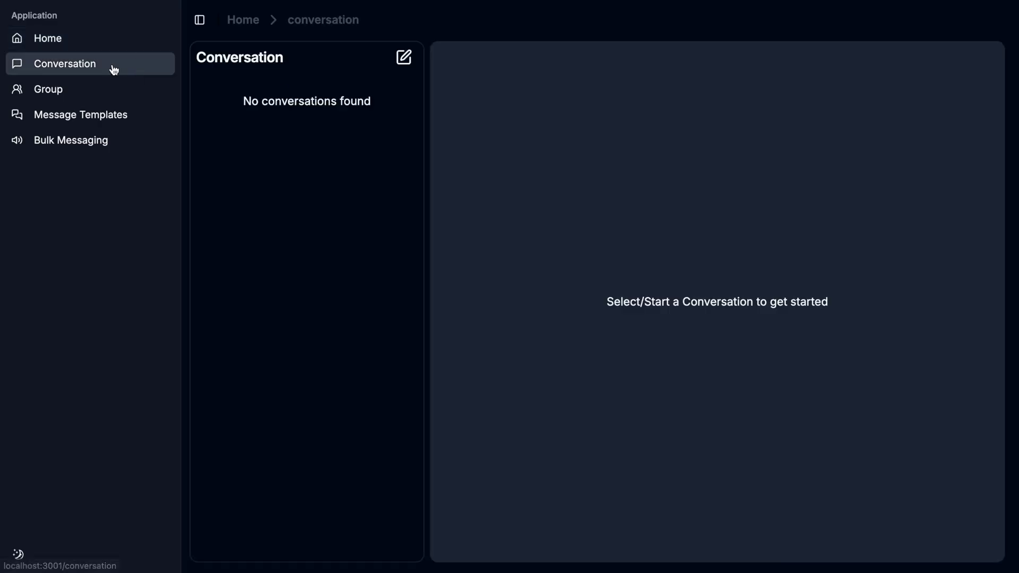
click(405, 59)
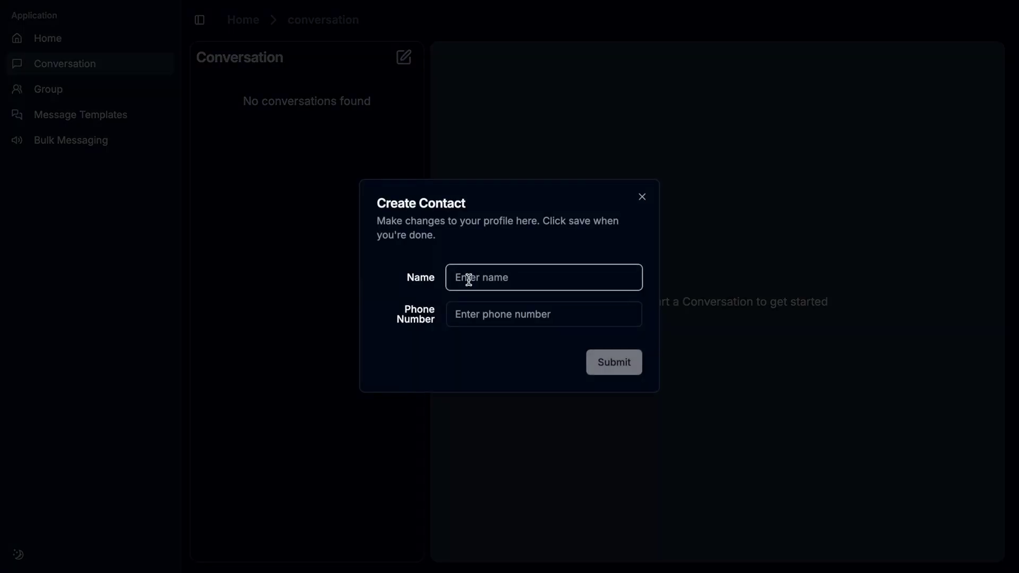
text(Customer 1)
click(479, 317)
text(94)
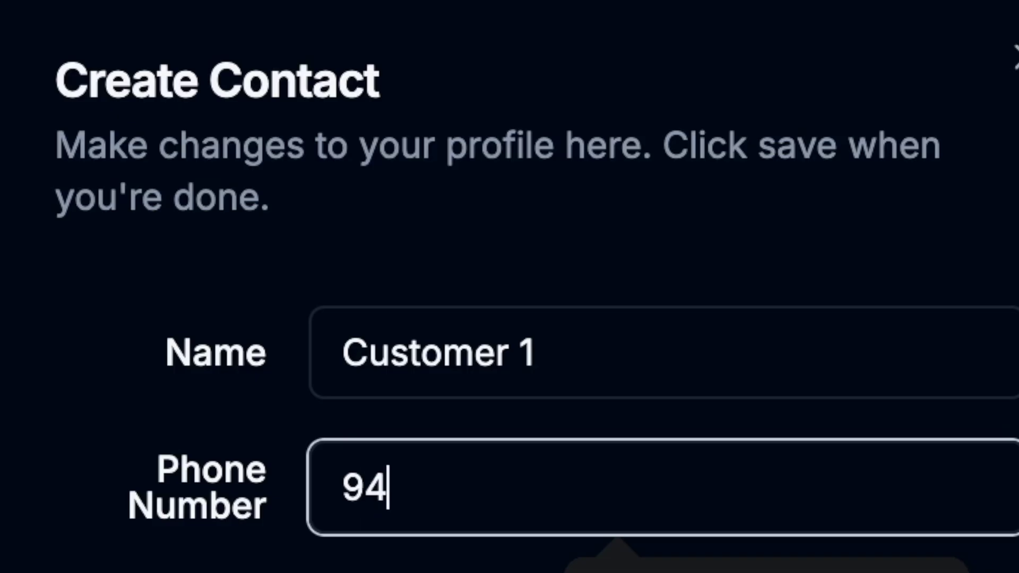
text(774)
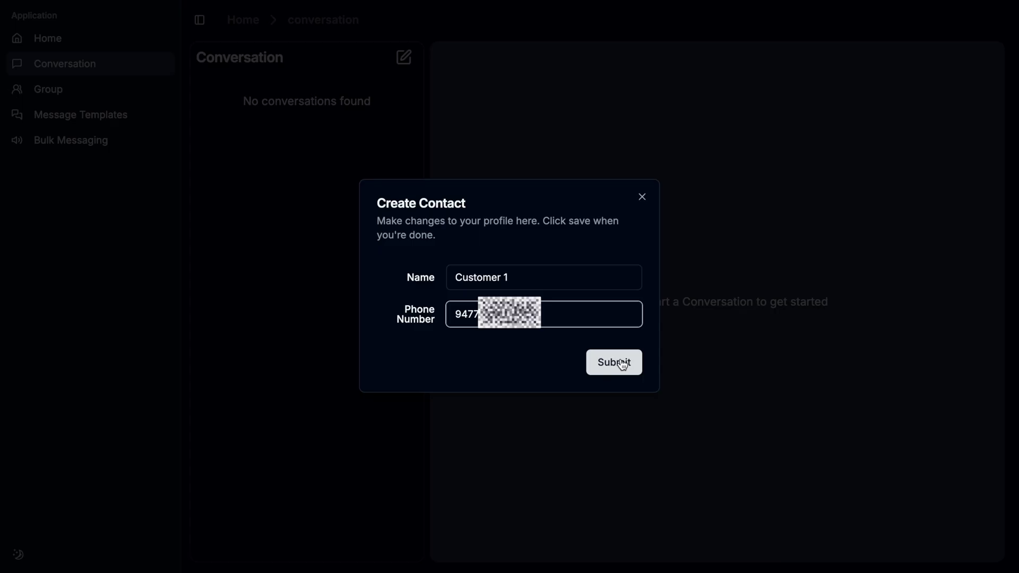
click(623, 365)
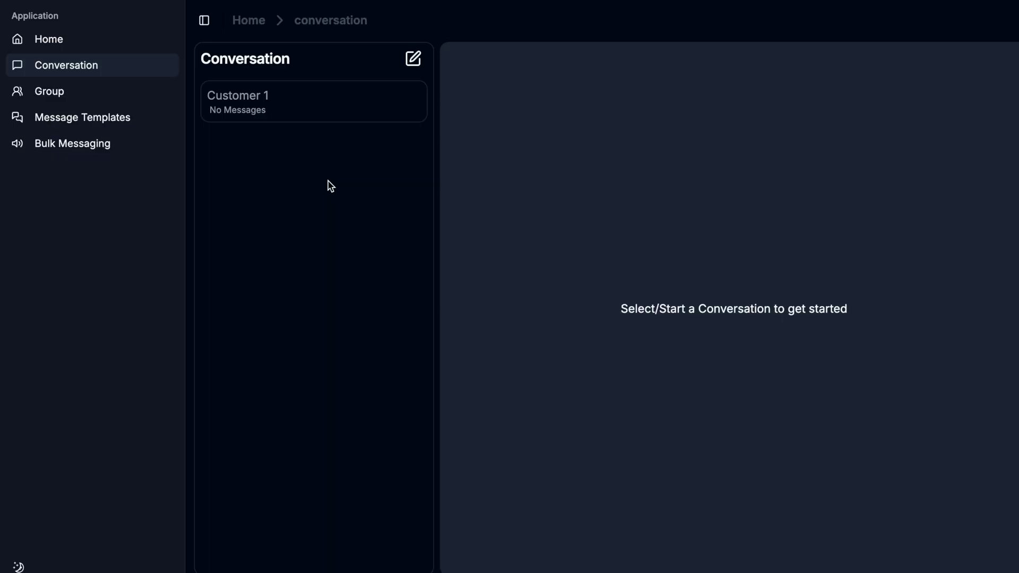
click(331, 109)
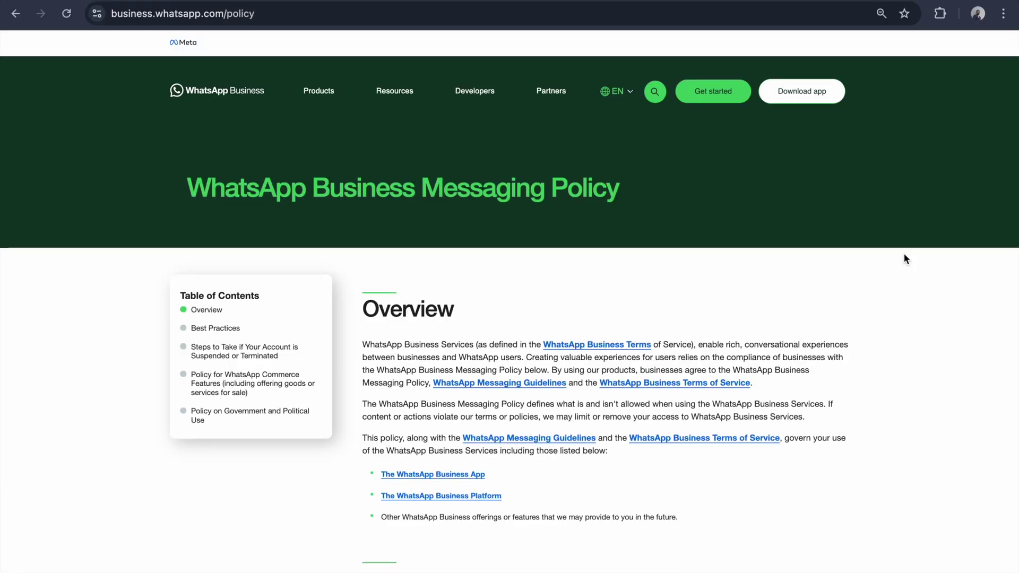
- Highlight section 2's rule that conversations must start with an approved Message Template
scroll(904, 258, down, 5)
scroll(903, 253, down, 10)
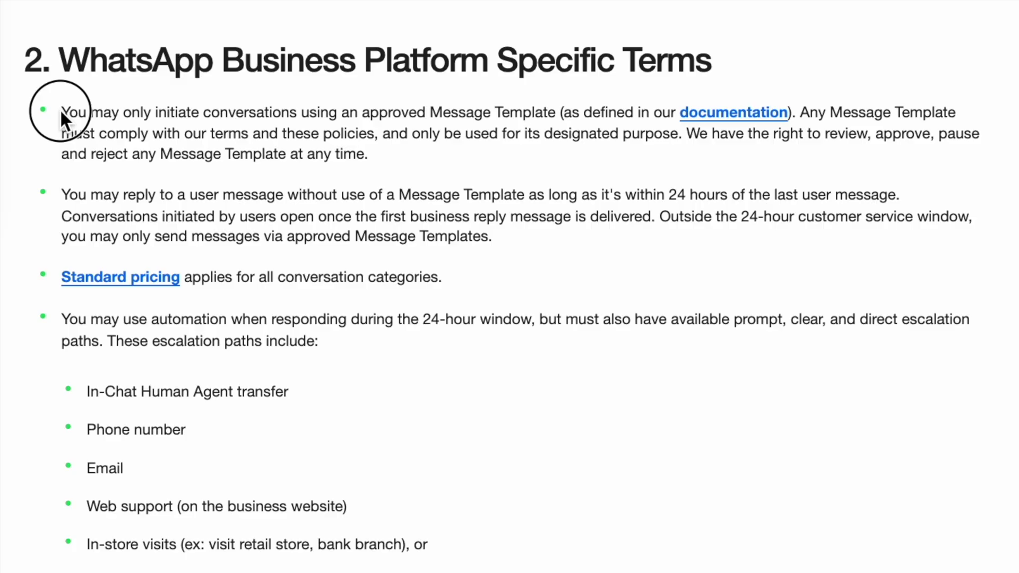
drag(61, 111, 393, 151)
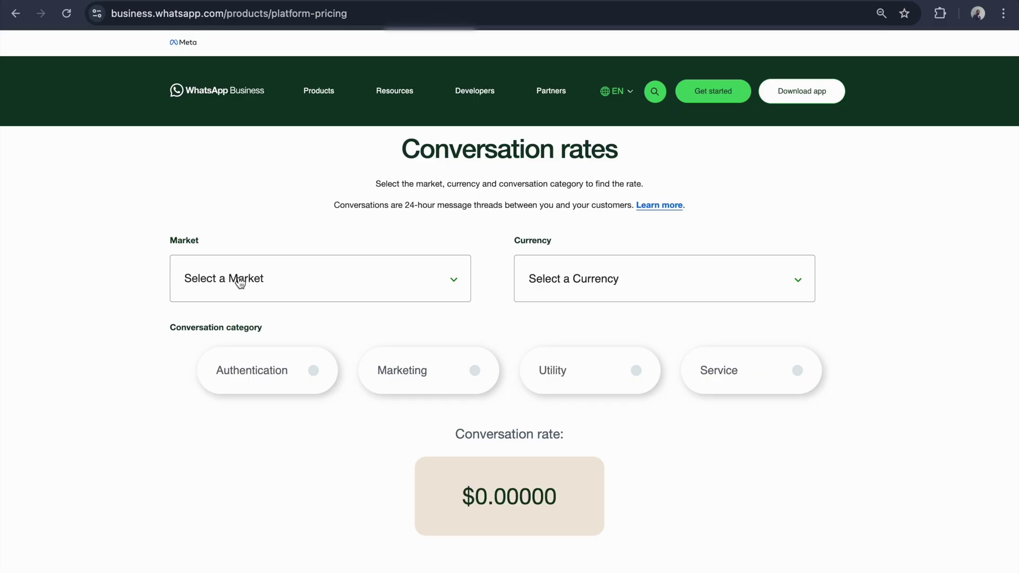
- Set the WhatsApp pricing lookup to United Kingdom with rates in USD
click(239, 280)
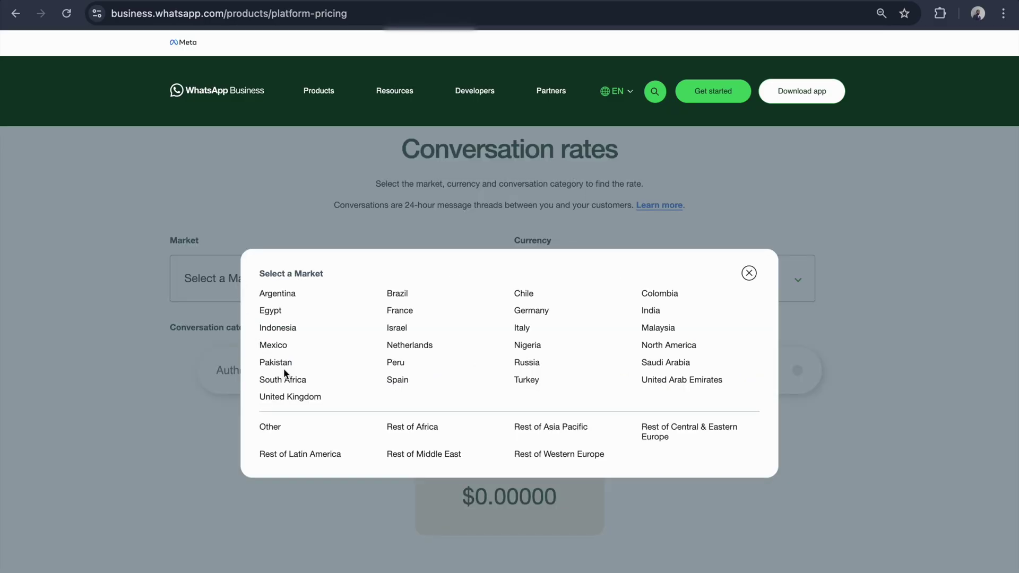
click(290, 395)
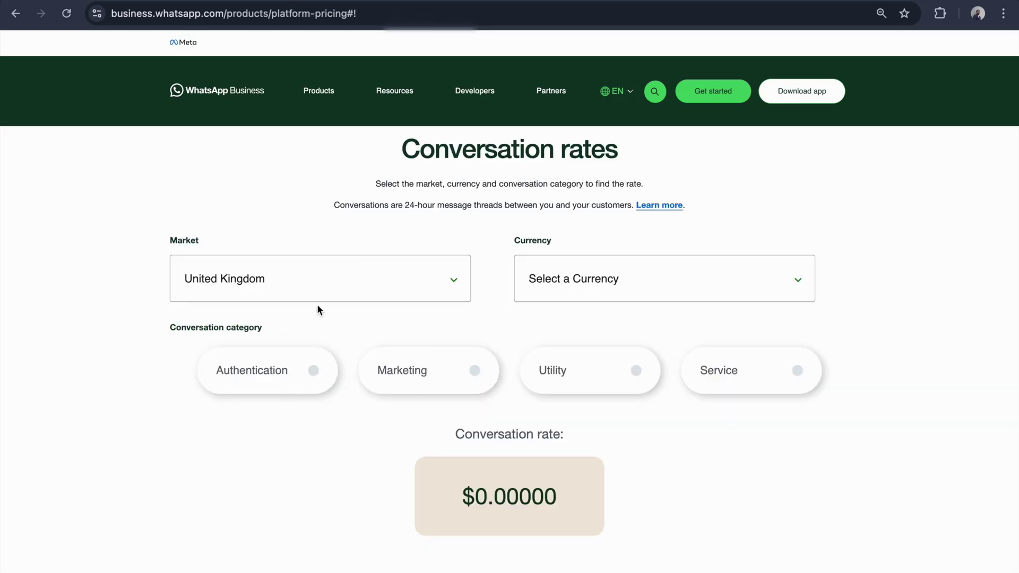
click(564, 282)
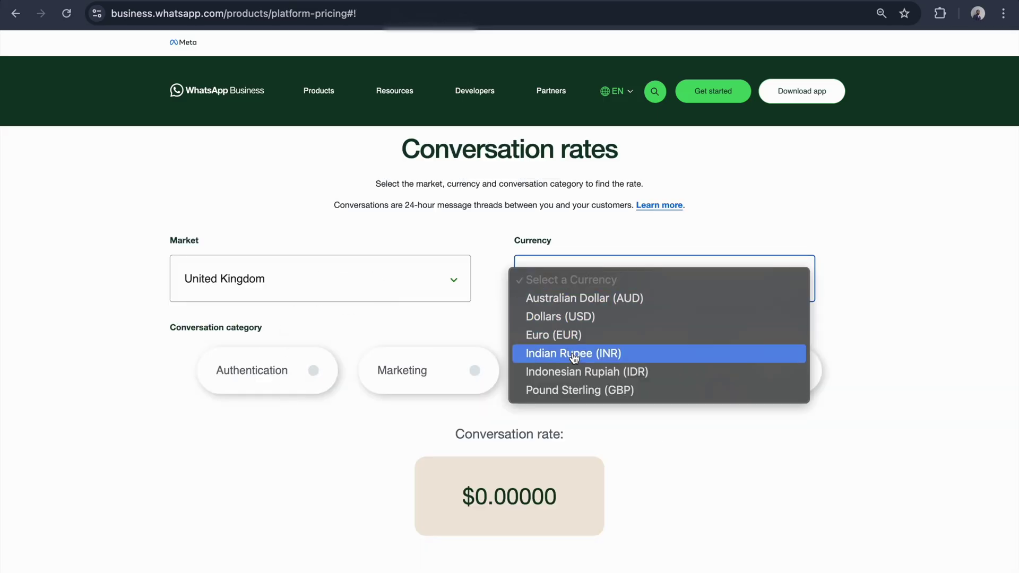
click(584, 318)
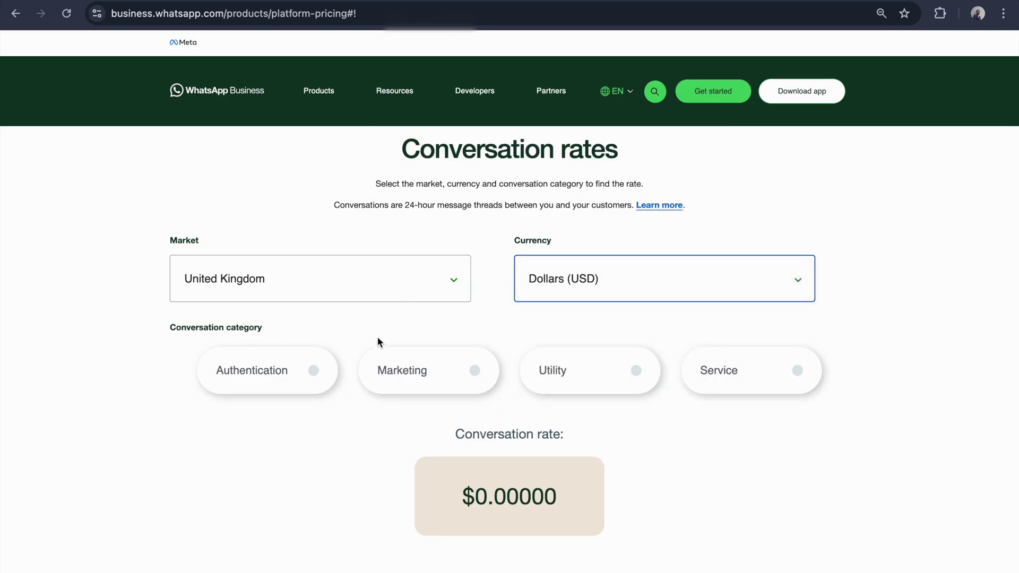
- Show the Marketing conversation rate and highlight the $0.0529 price
click(317, 2)
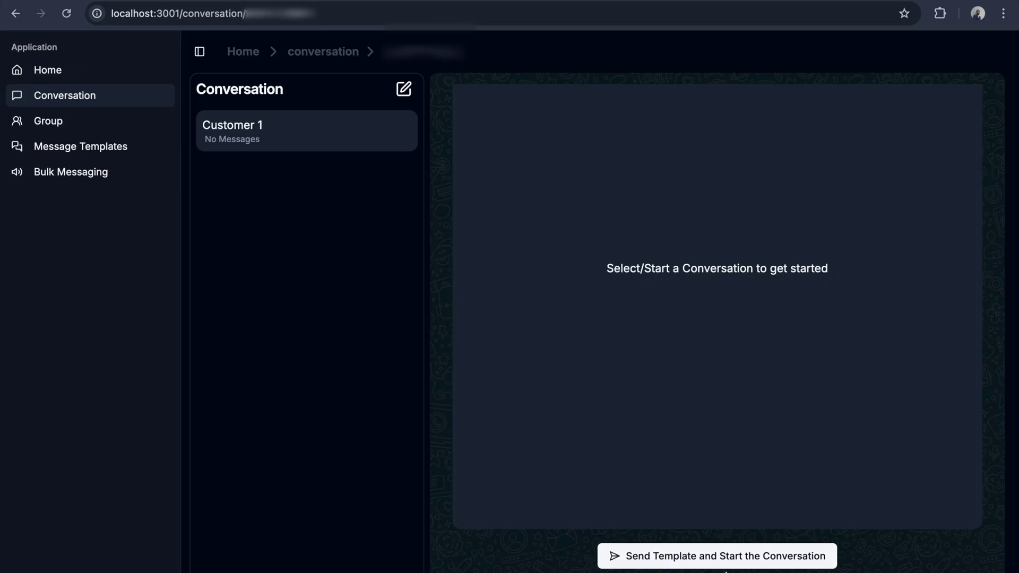
click(485, 3)
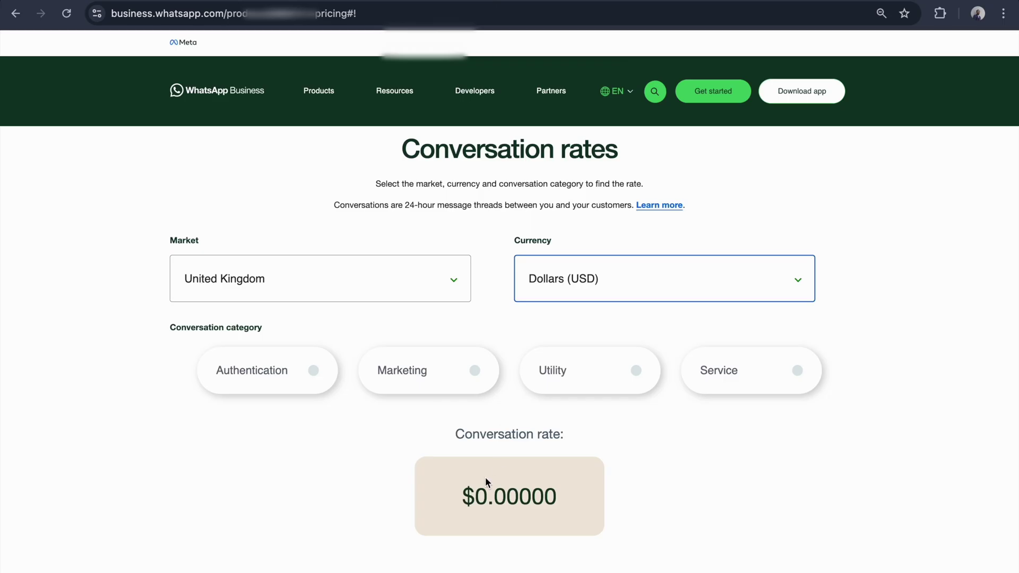
click(422, 383)
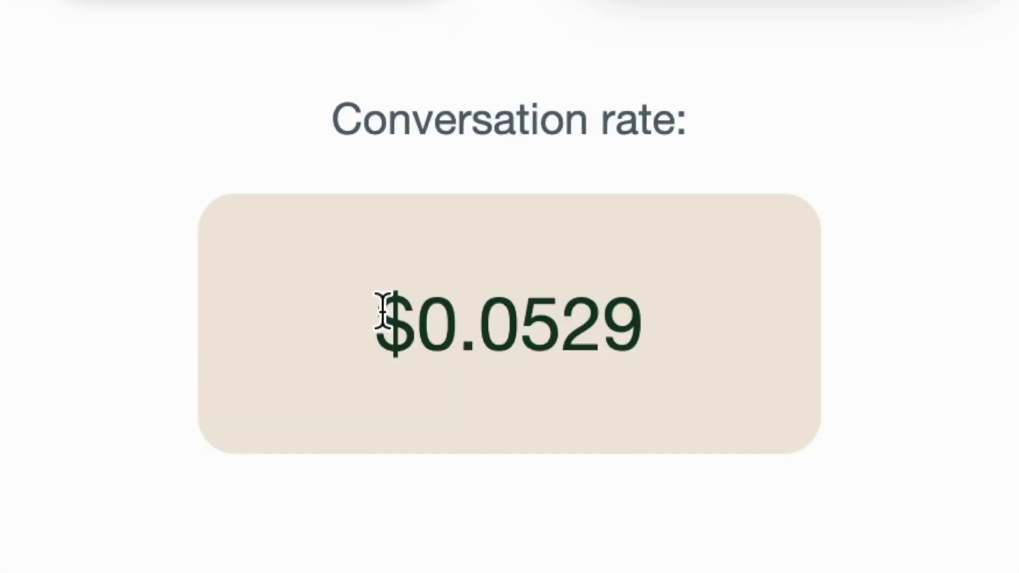
drag(382, 311, 576, 319)
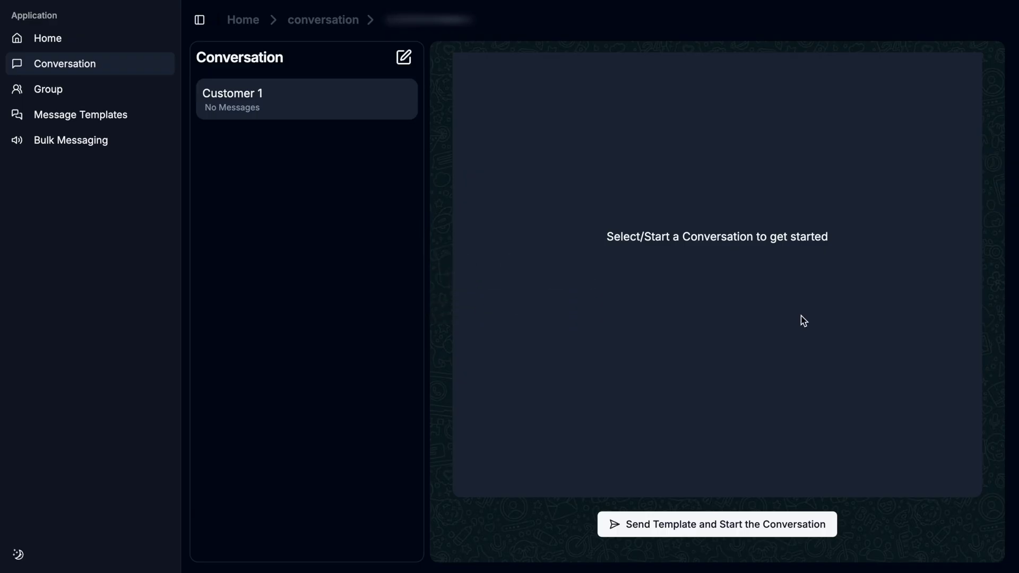
- Try sending Customer 1 a template, dismiss the Bulk Message dialog, and go to Message Templates
click(760, 528)
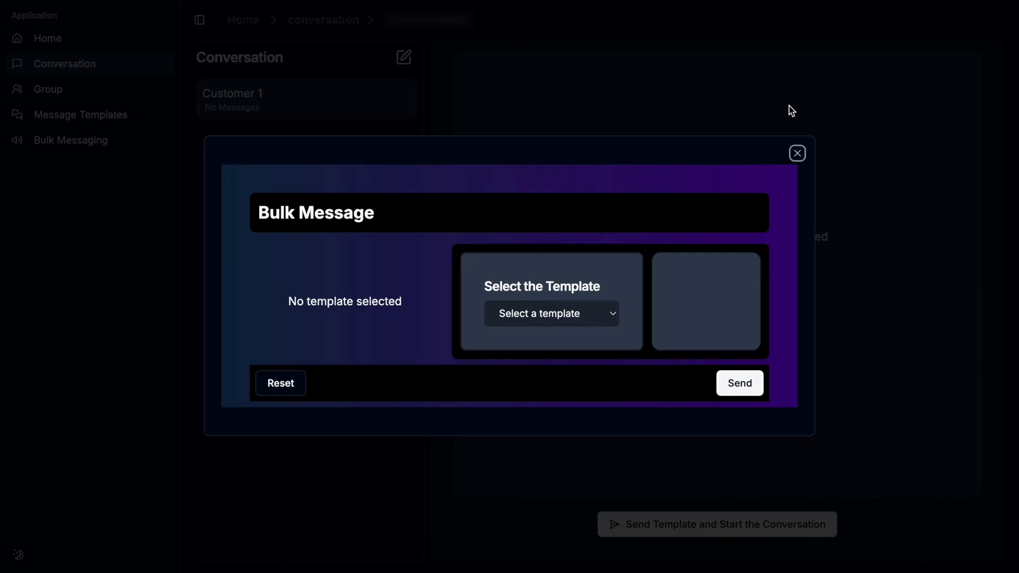
click(797, 154)
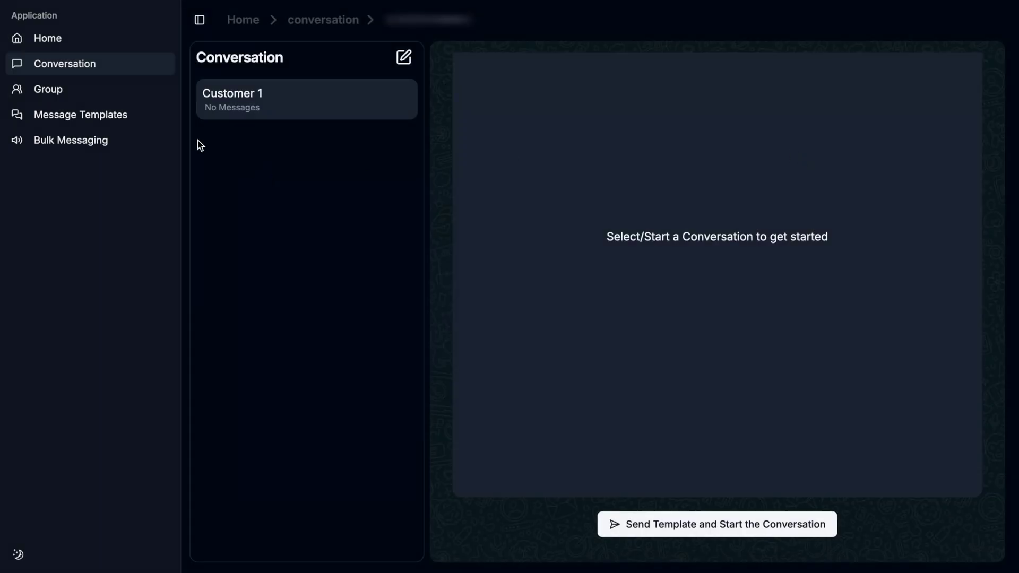
click(109, 124)
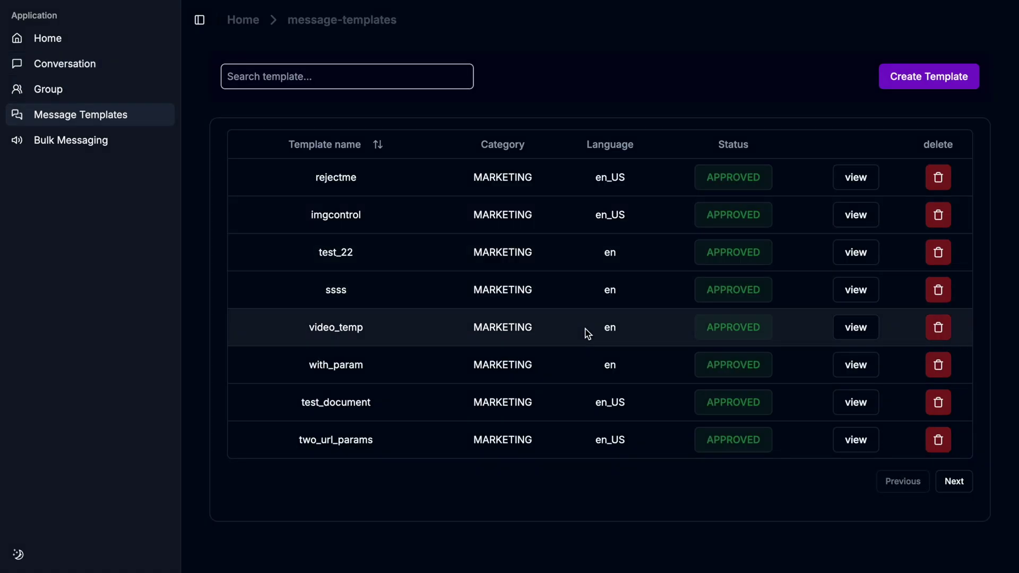
- Start a template named black_friday_offer with 'Black Friday is coming (3).png' as image header
click(923, 80)
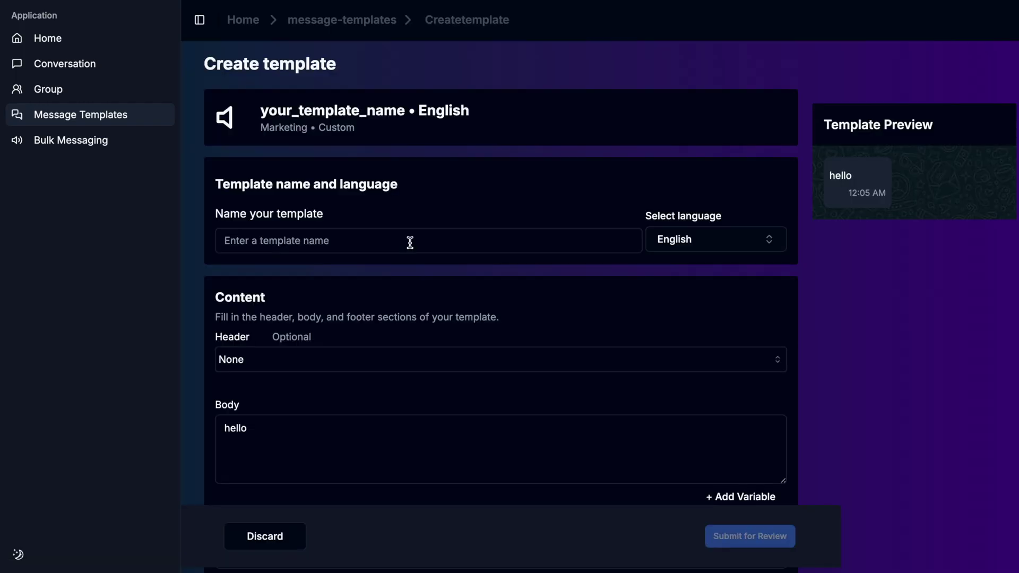
click(409, 242)
text(black_friday_offer)
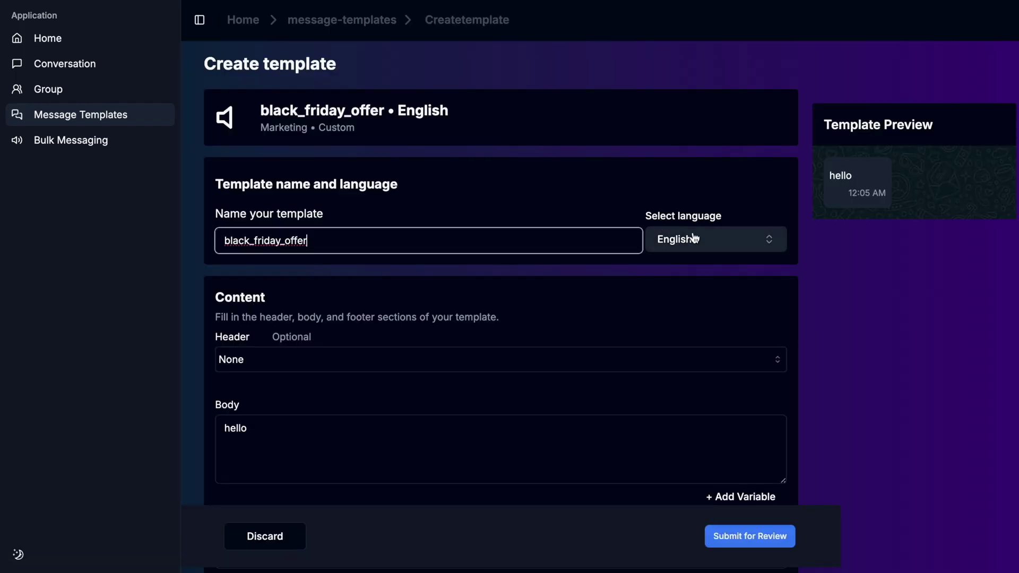
key(Tab)
key(Tab)
scroll(462, 218, down, 3)
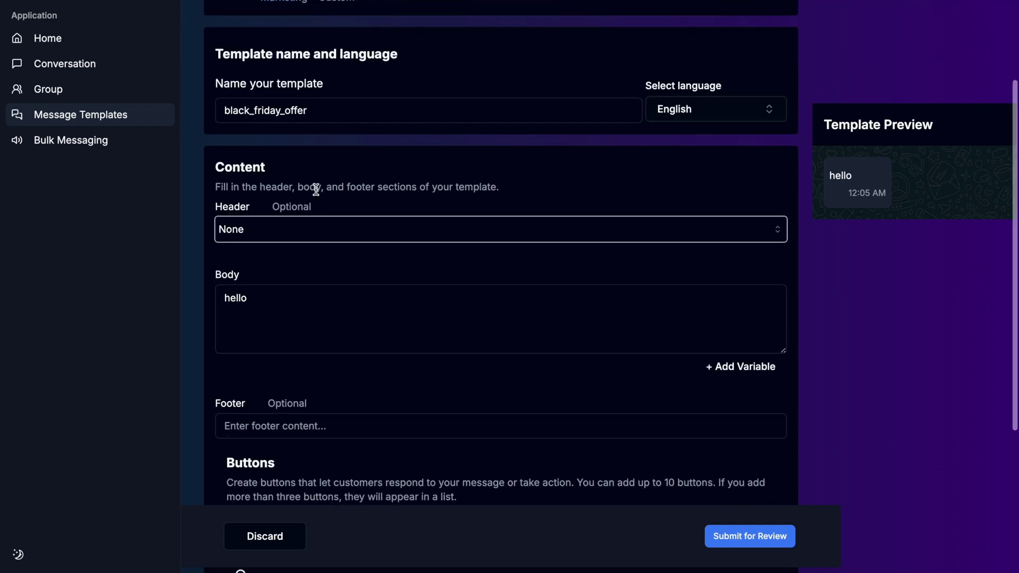
click(300, 231)
click(291, 309)
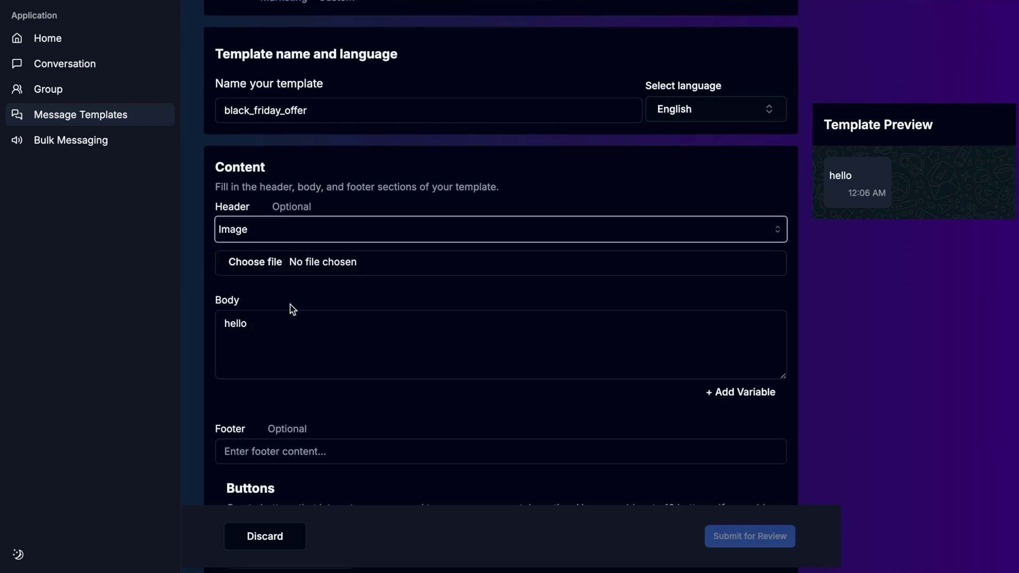
click(255, 262)
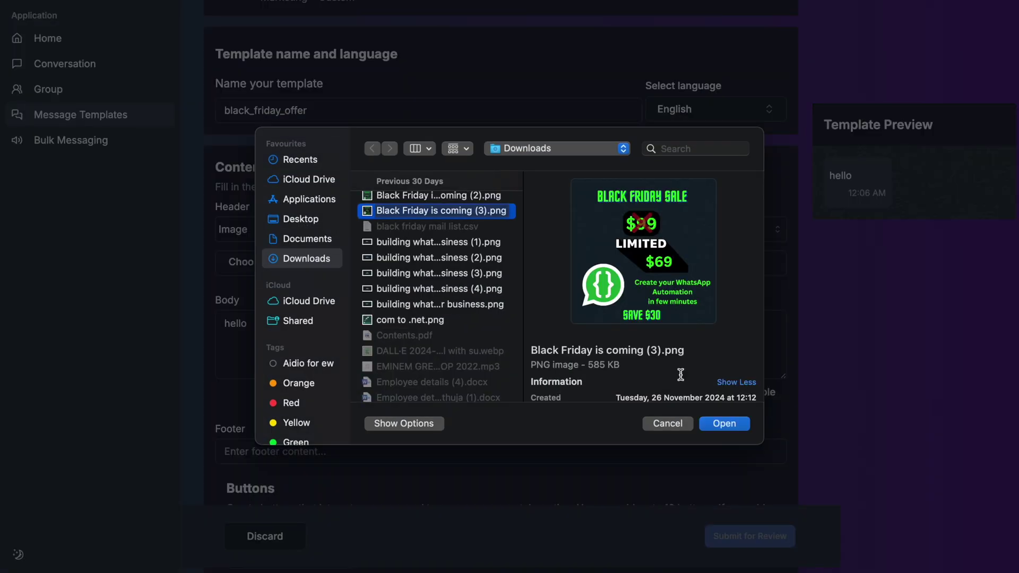
click(732, 424)
- Add body 'Black Friday offer is live' and footer 'Powered by Bot Starter Kit', then submit for review
click(224, 249)
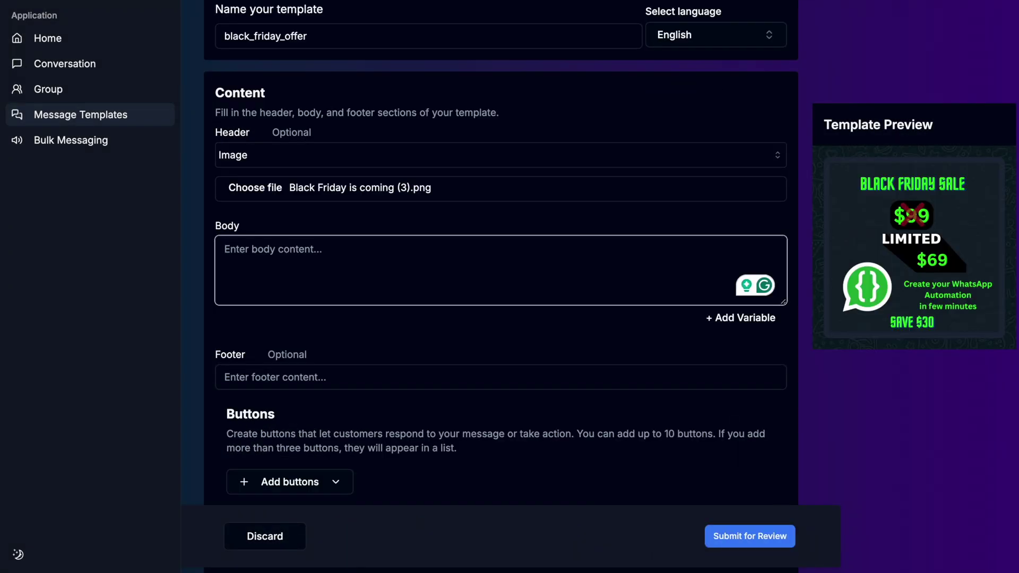
text(Black Friday offer is)
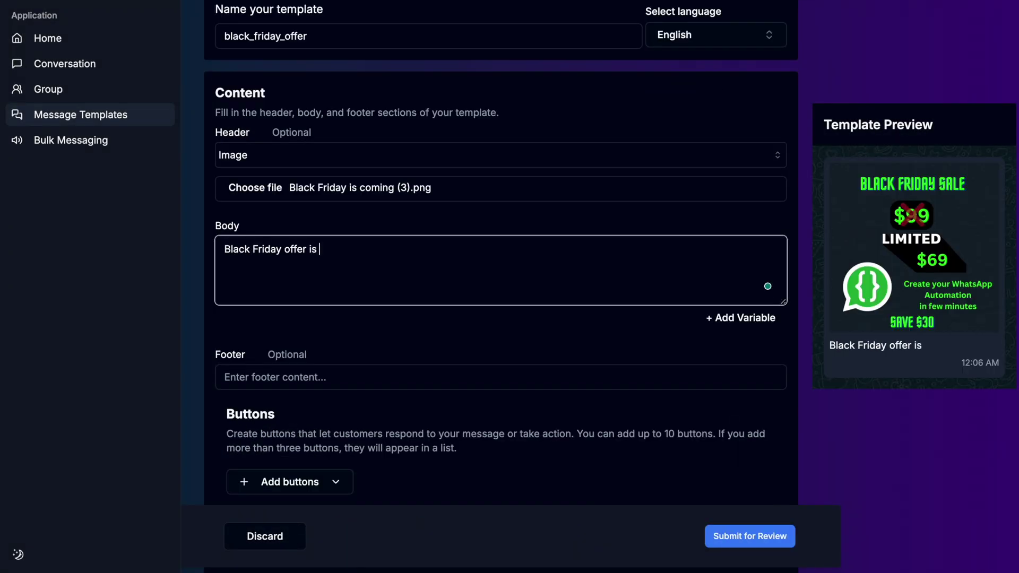
scroll(367, 336, down, 1)
text(live)
click(367, 337)
text(Powered)
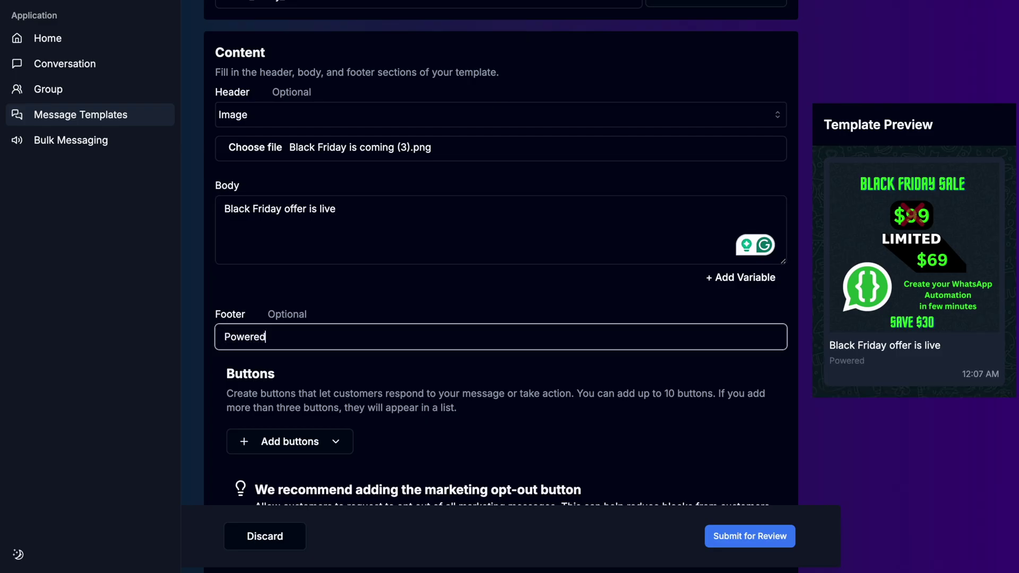
text( by Bot Starter Kit)
scroll(655, 324, down, 3)
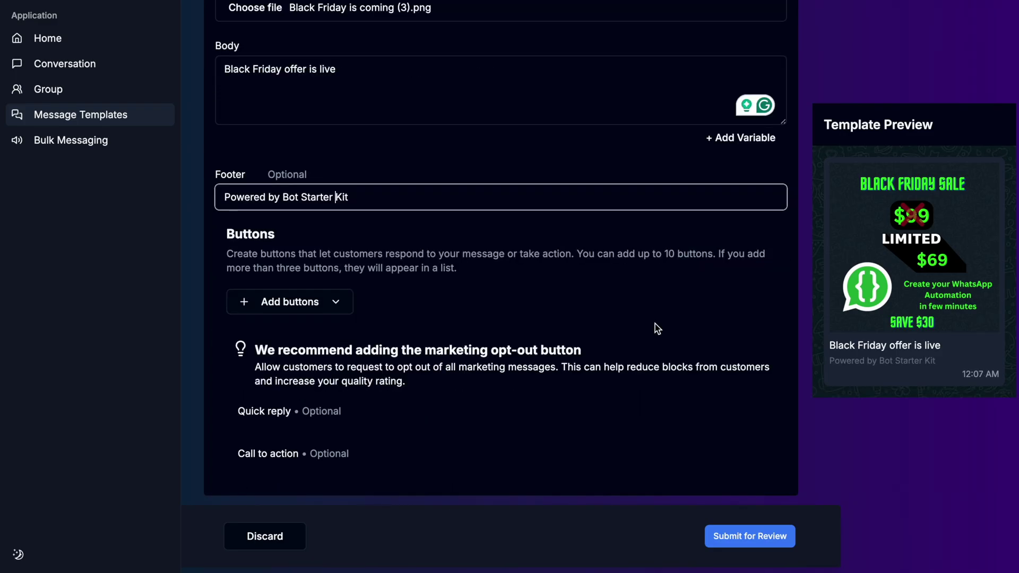
click(755, 547)
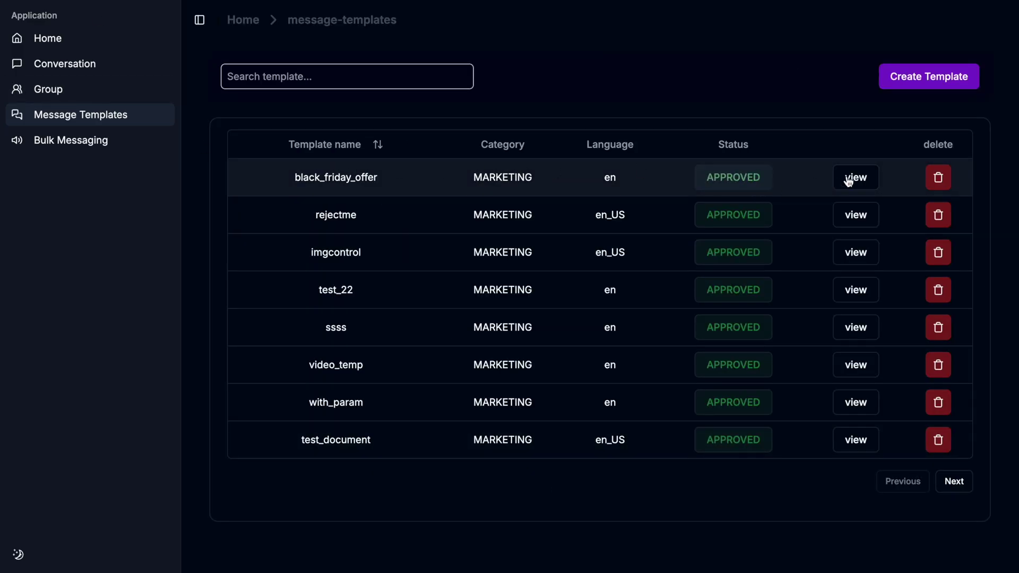
click(865, 180)
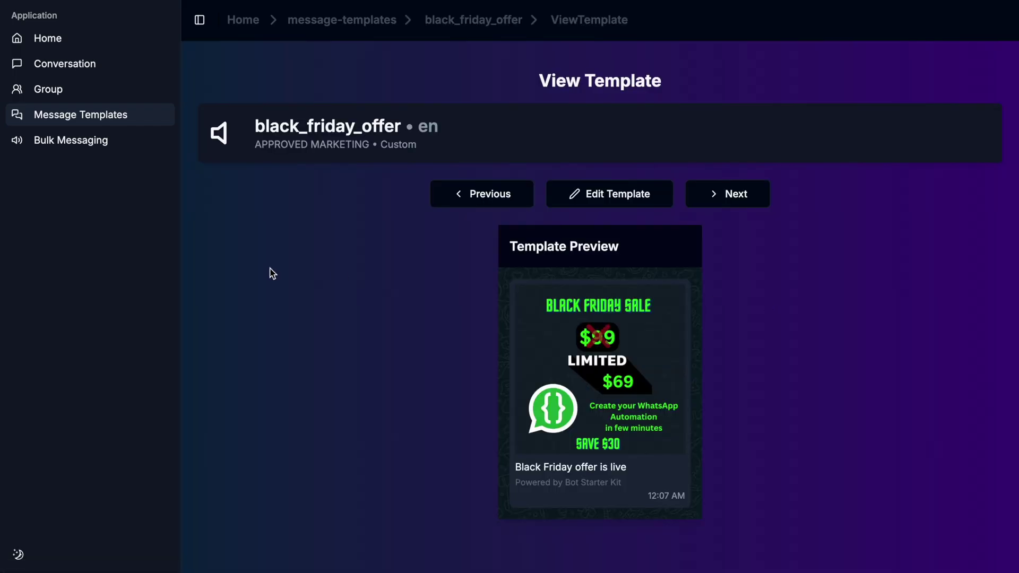
- In Customer 1's conversation, start a template message and select black_friday_offer
click(85, 66)
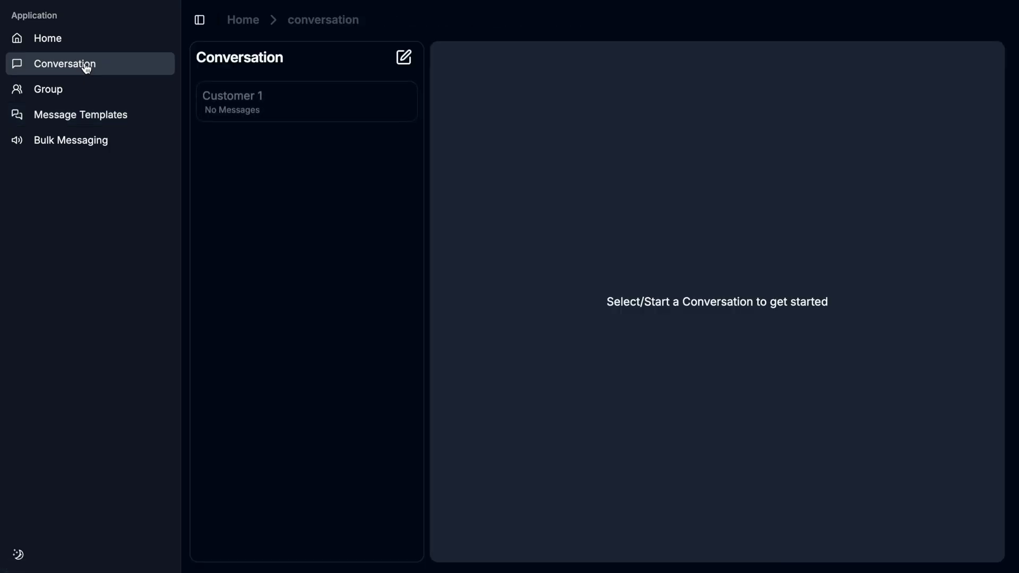
click(232, 98)
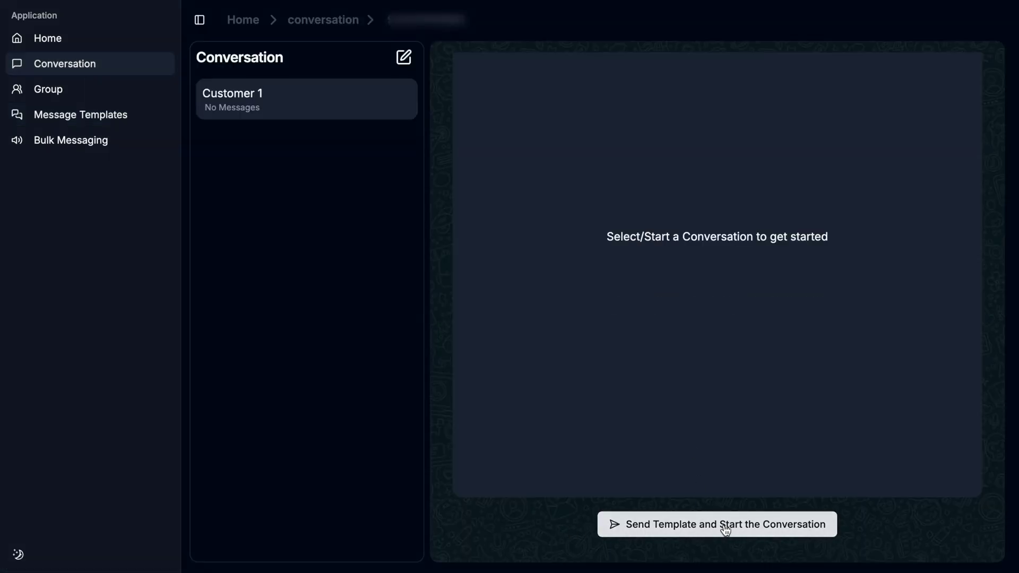
click(726, 527)
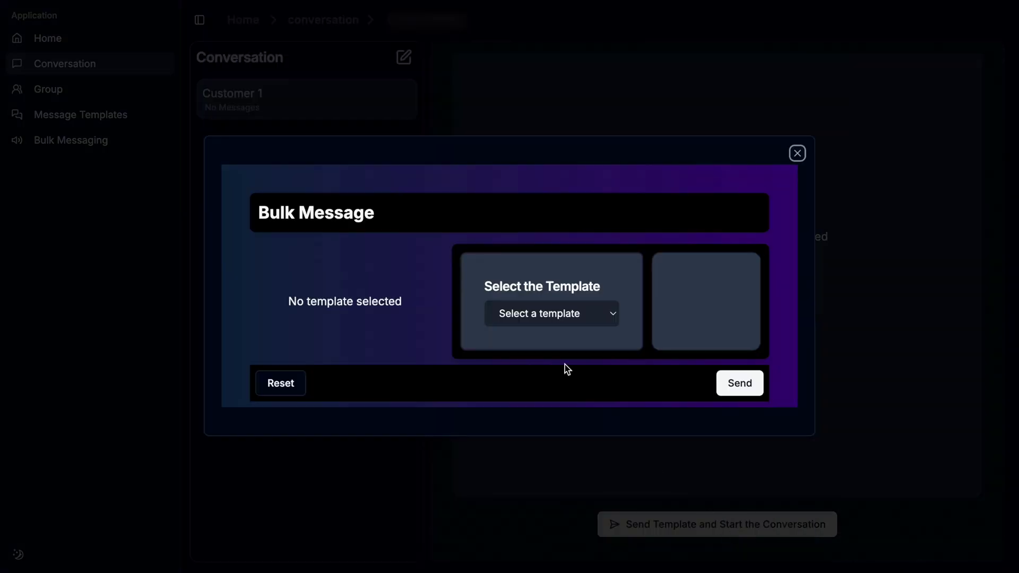
click(576, 318)
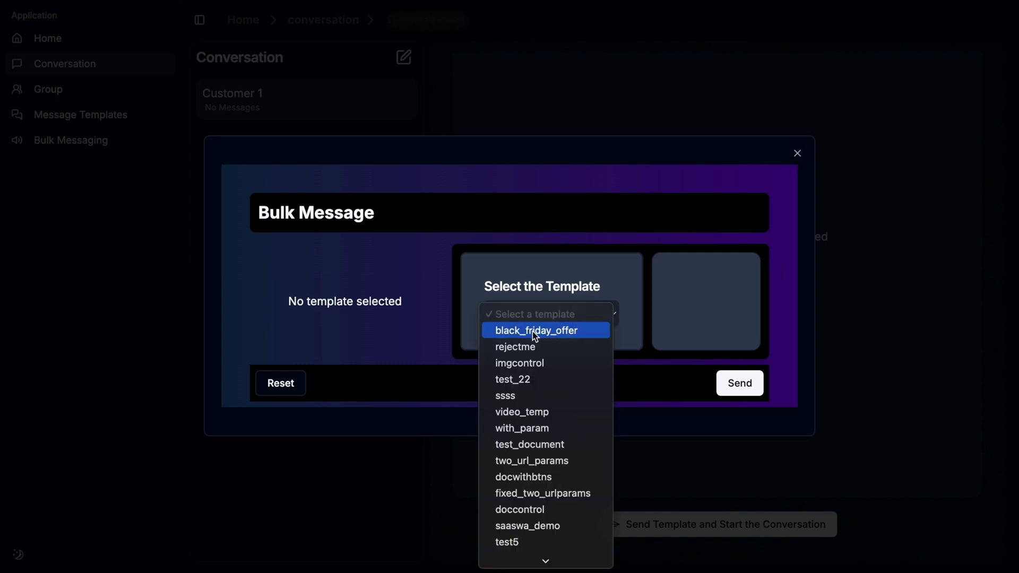
click(566, 332)
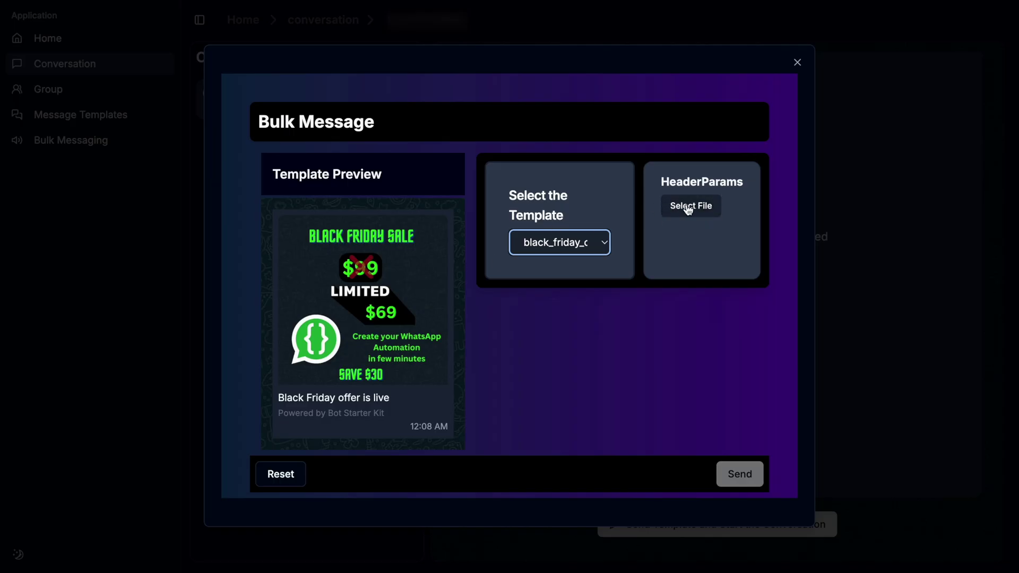
- Upload 'Black Friday is coming (1).png' as the message's header image
click(689, 207)
scroll(460, 291, down, 5)
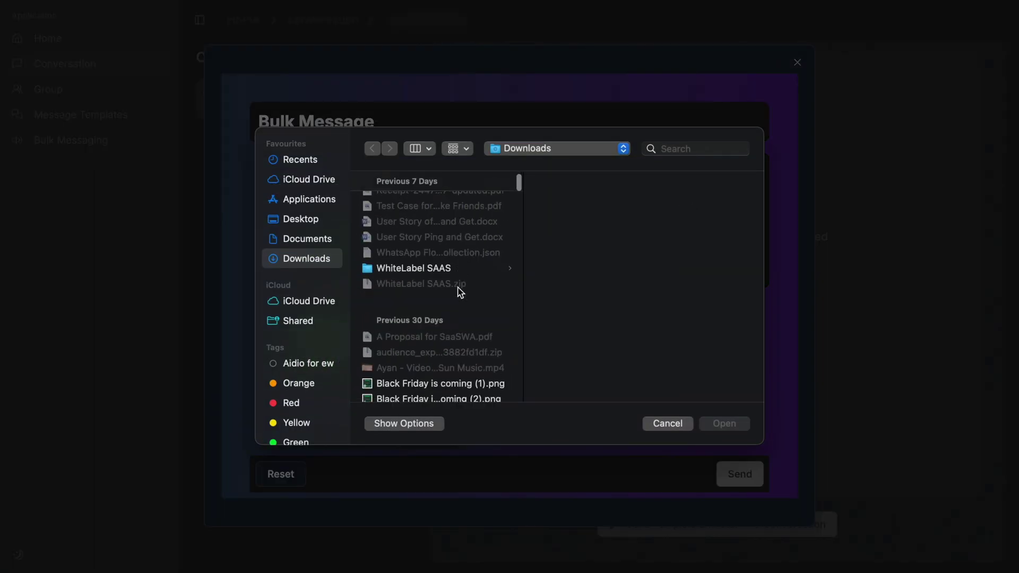
scroll(460, 291, down, 3)
click(450, 285)
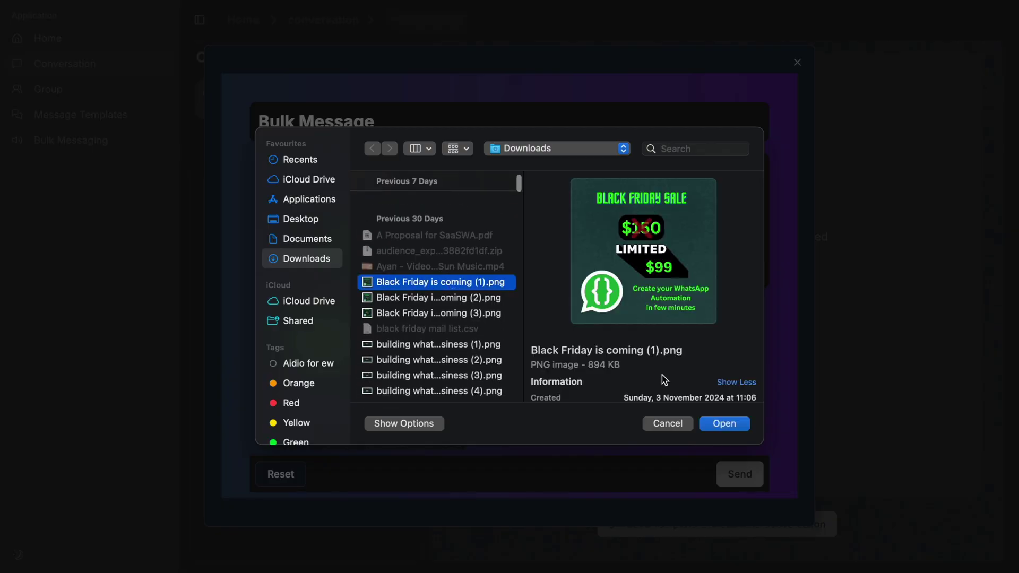
click(730, 428)
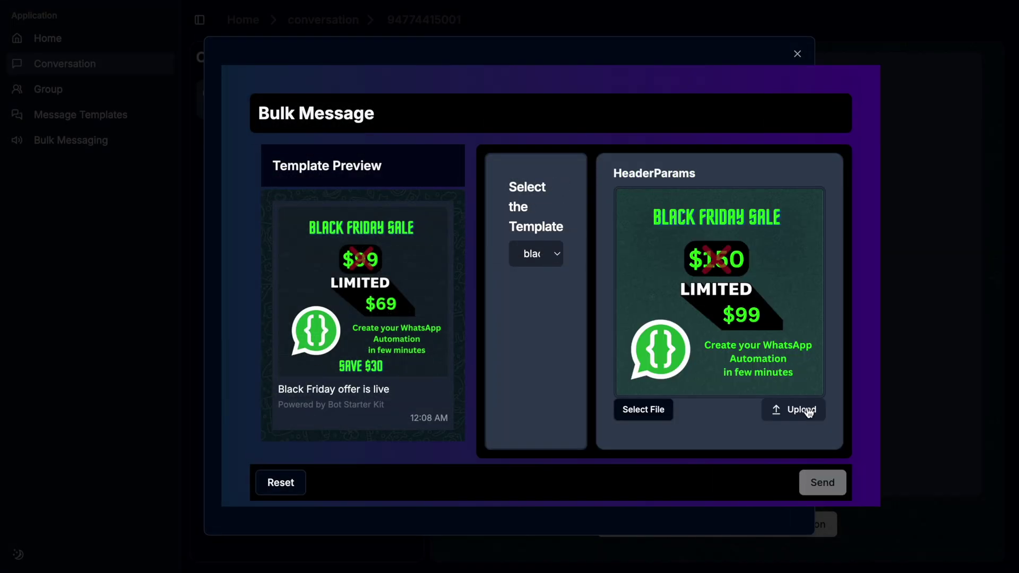
click(799, 411)
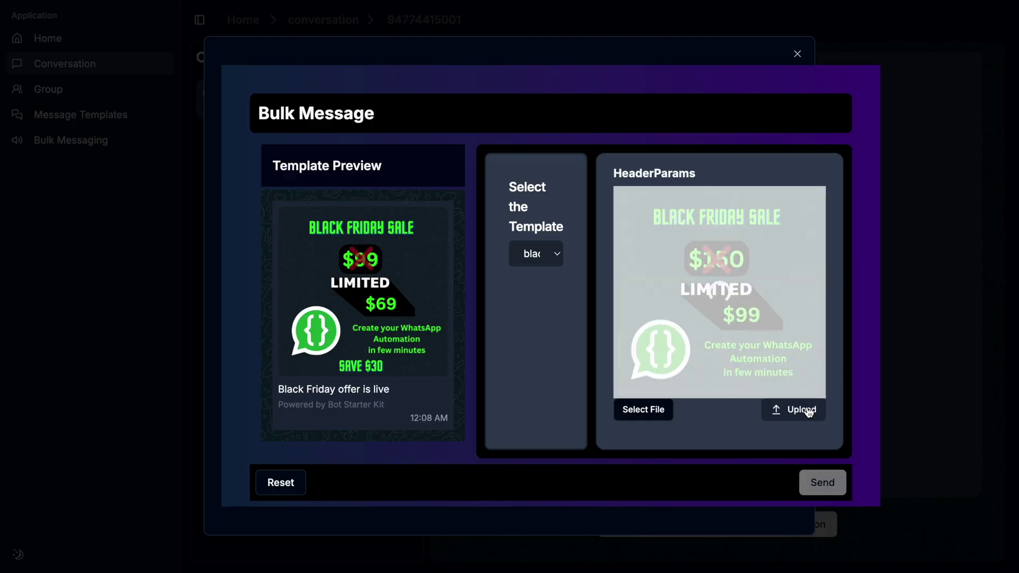
- Send the black_friday_offer message and switch the dashboard to the Light theme
click(830, 485)
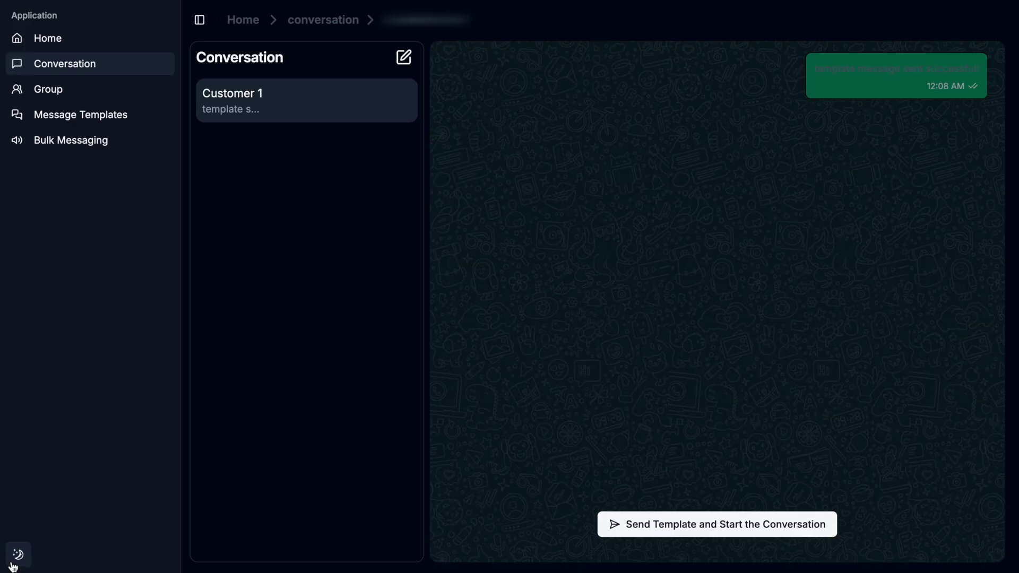
click(17, 554)
click(45, 477)
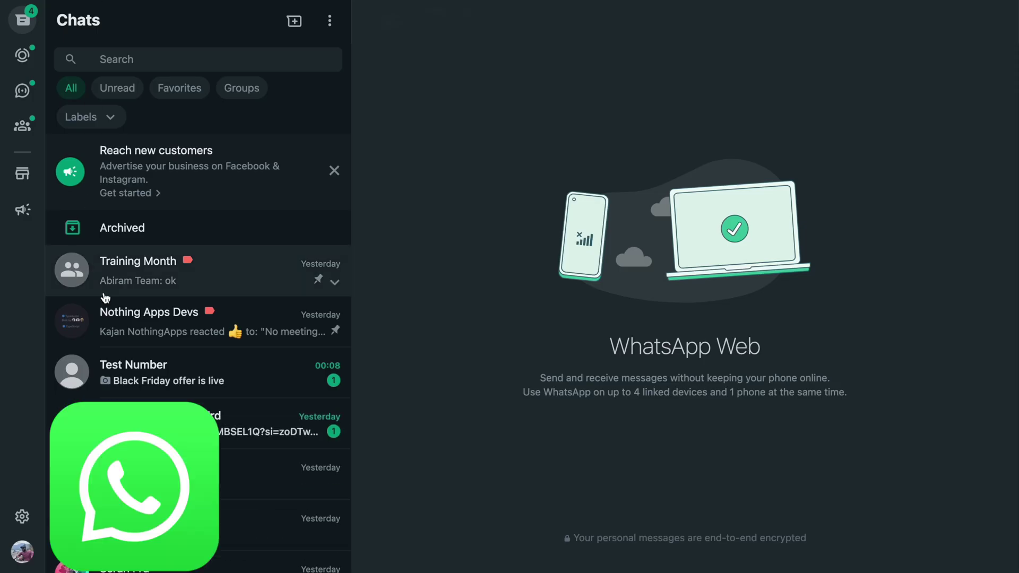
- Reply 'Hi' to the Black Friday offer in the Test Number WhatsApp chat
click(182, 368)
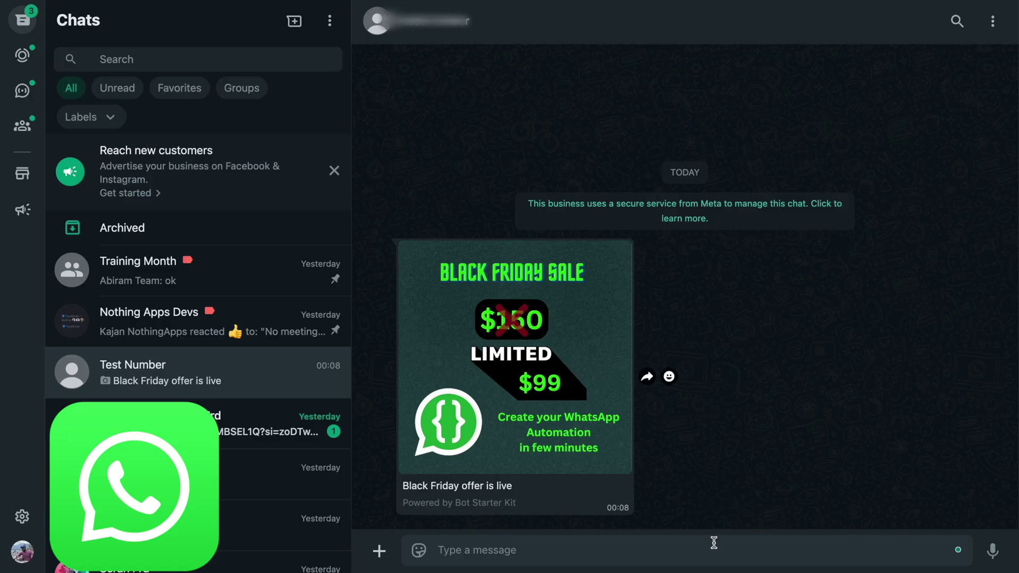
click(714, 542)
text(Hi)
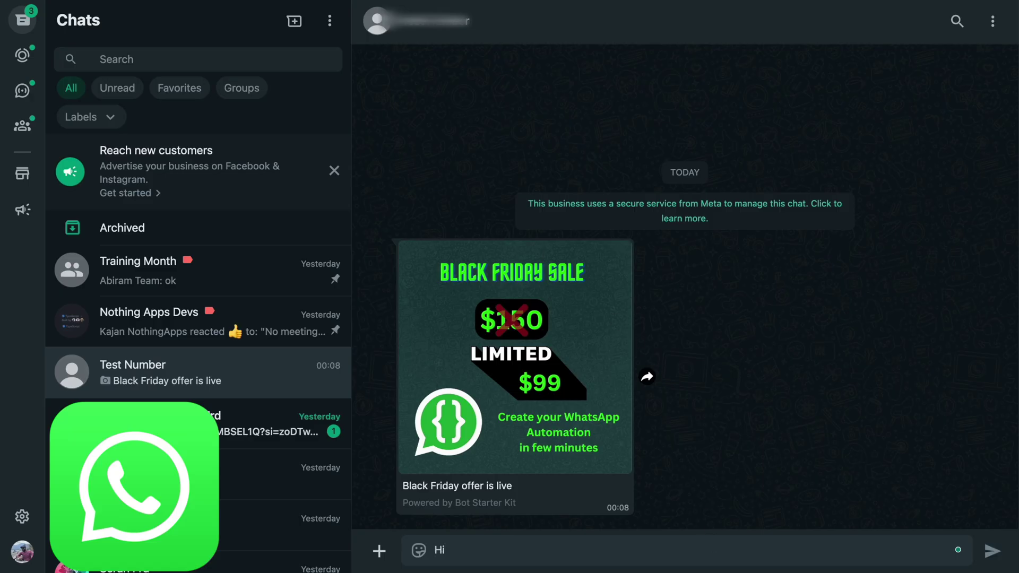
key(Return)
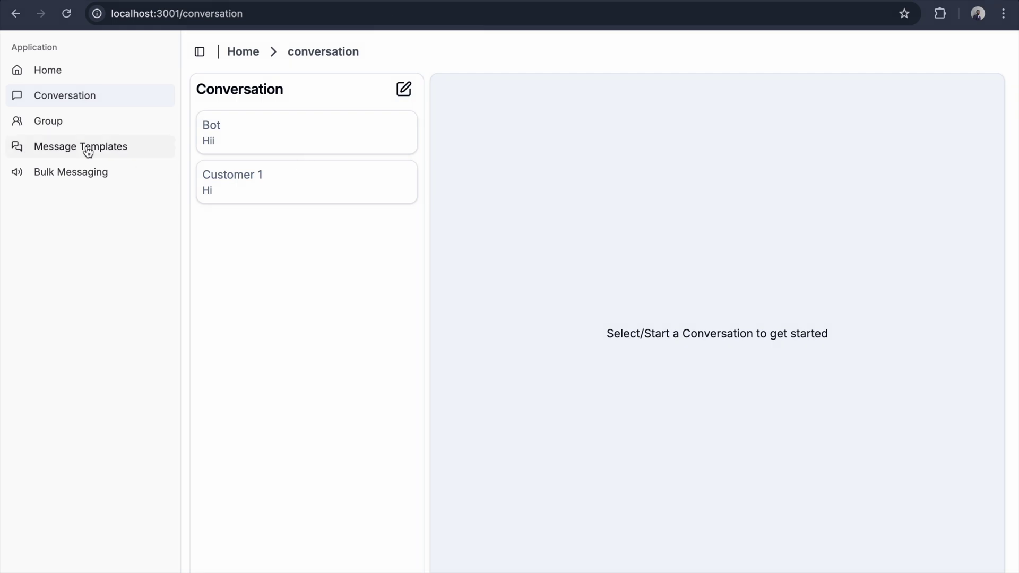
- Start a new group named 'X-mas offer' with country code 94
click(85, 121)
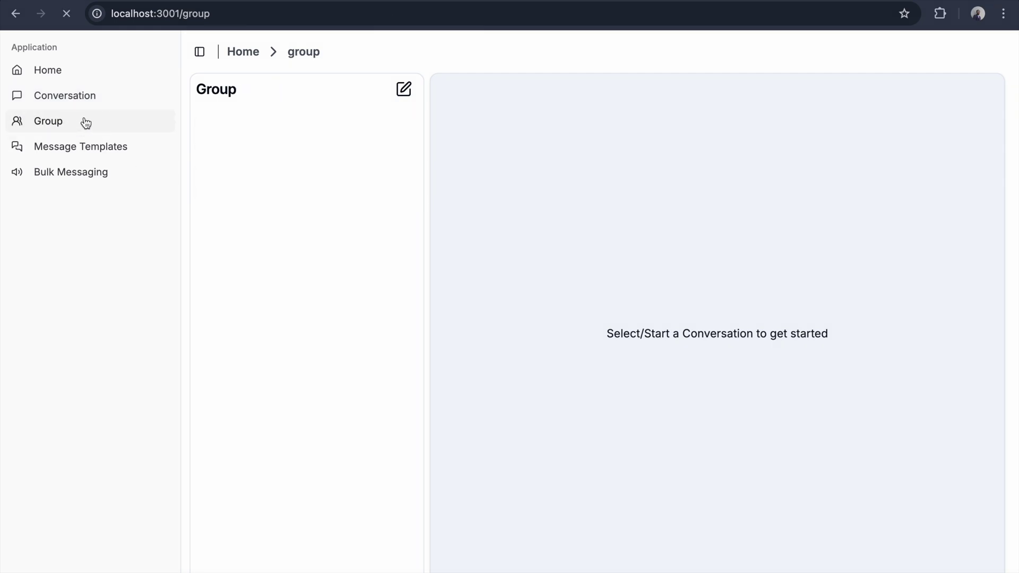
click(405, 92)
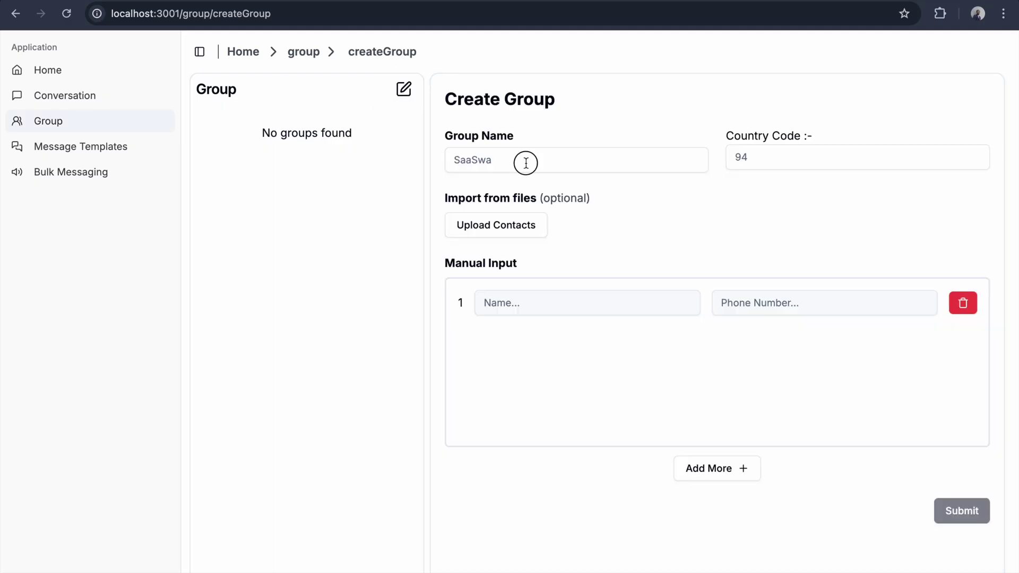
click(525, 162)
text(X-m)
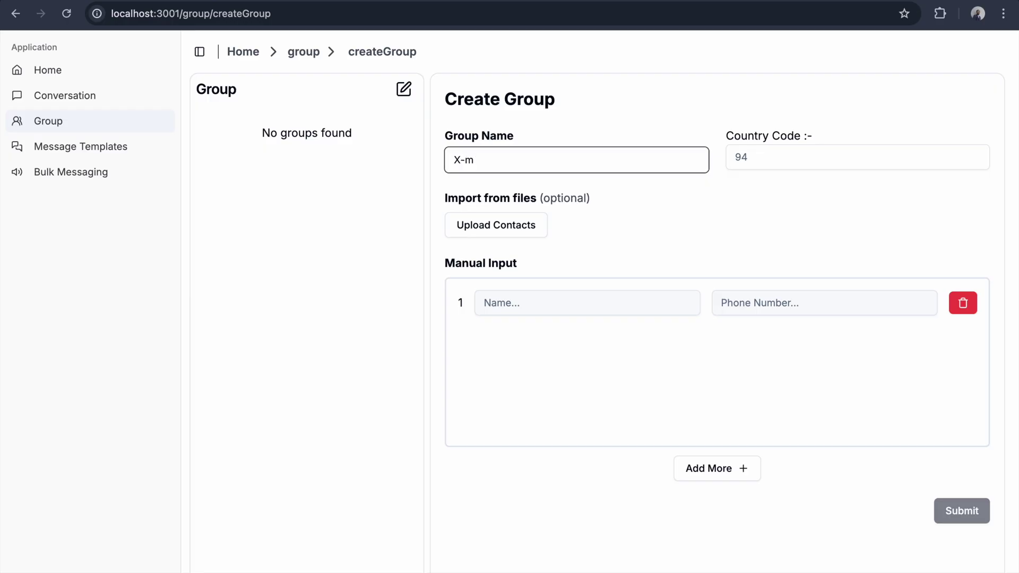
text(as offer)
click(798, 158)
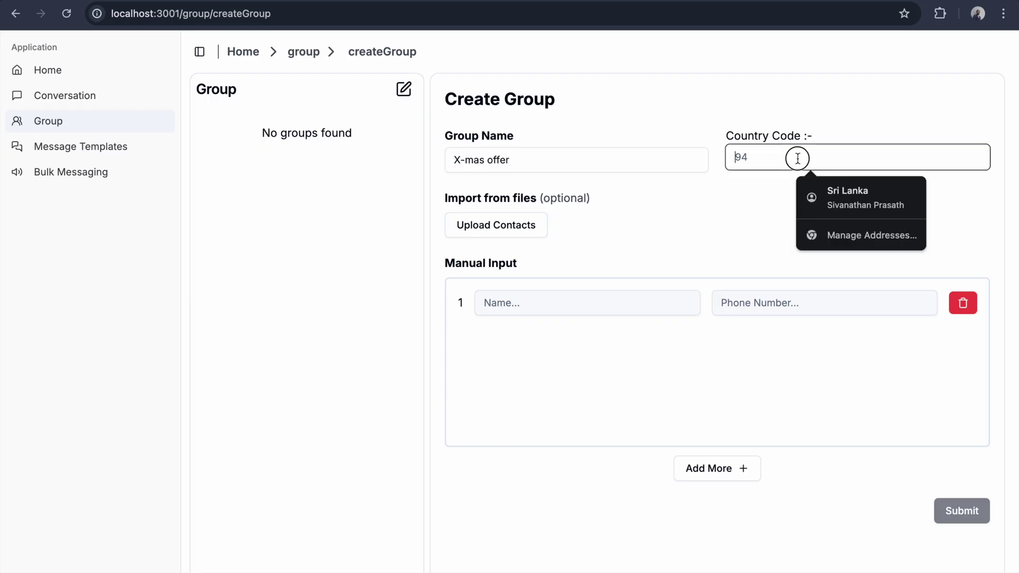
text(94)
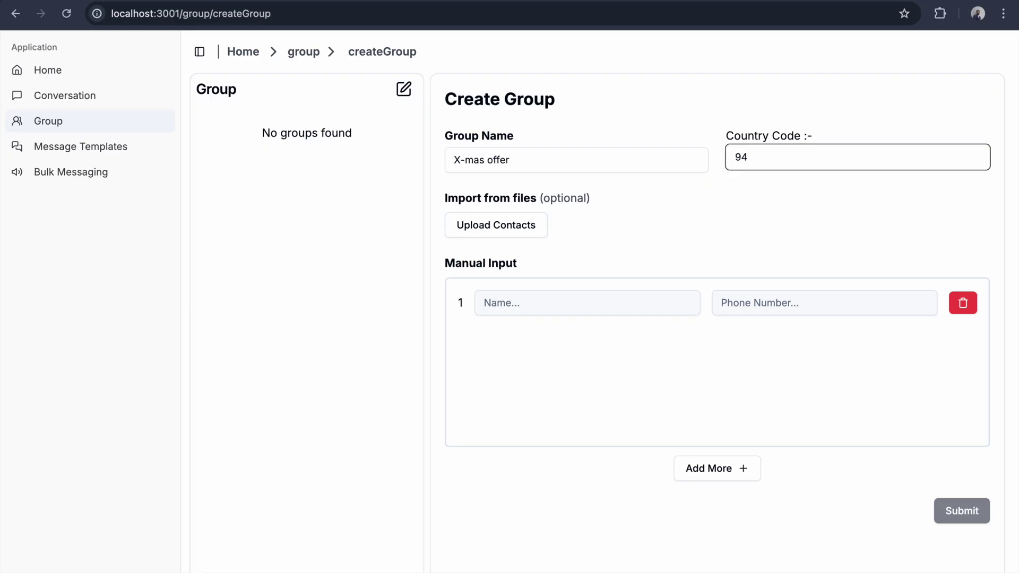
click(674, 221)
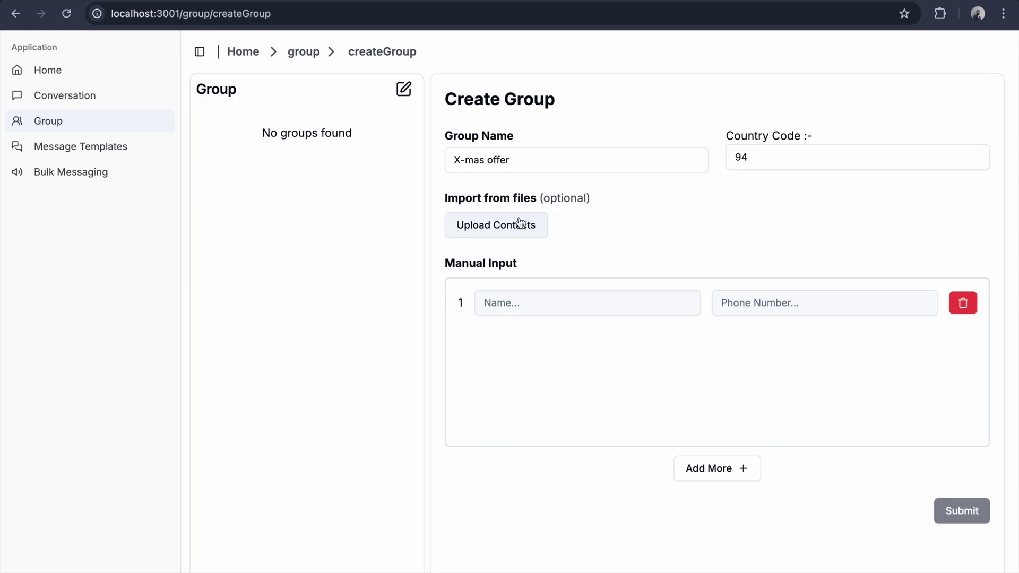
- Add one contact's name and phone number to the group and submit it
click(531, 303)
text(Prasath)
click(772, 303)
text(771234567)
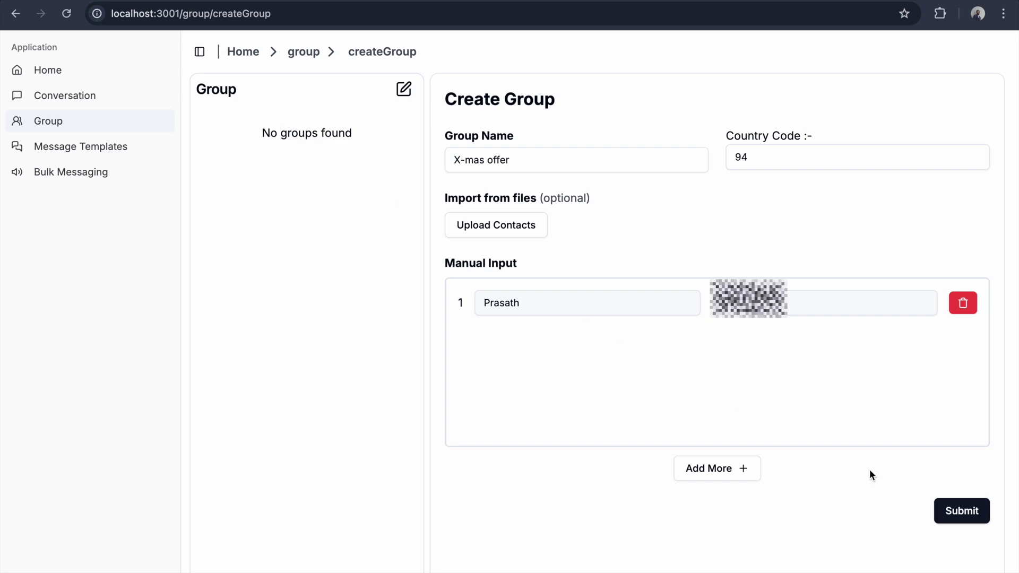
click(970, 508)
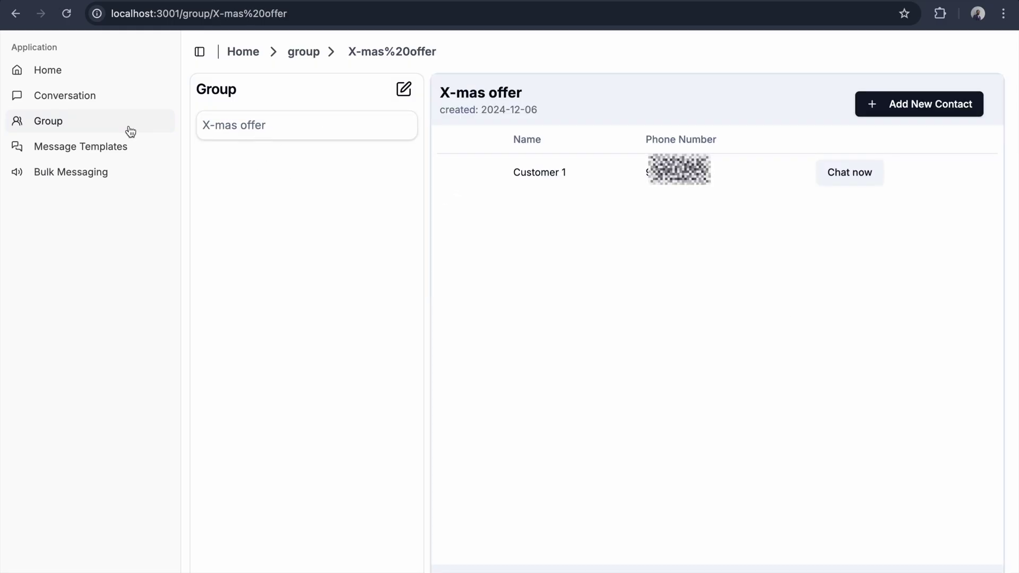
- On the Bulk Messaging page, pair the black_friday_offer template with the X-mas offer group
click(123, 171)
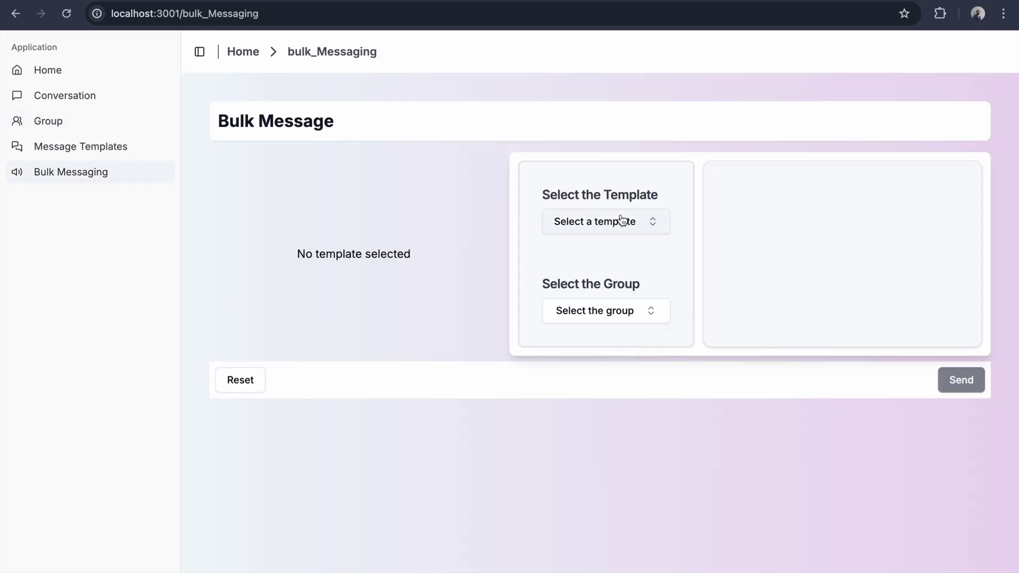
click(648, 226)
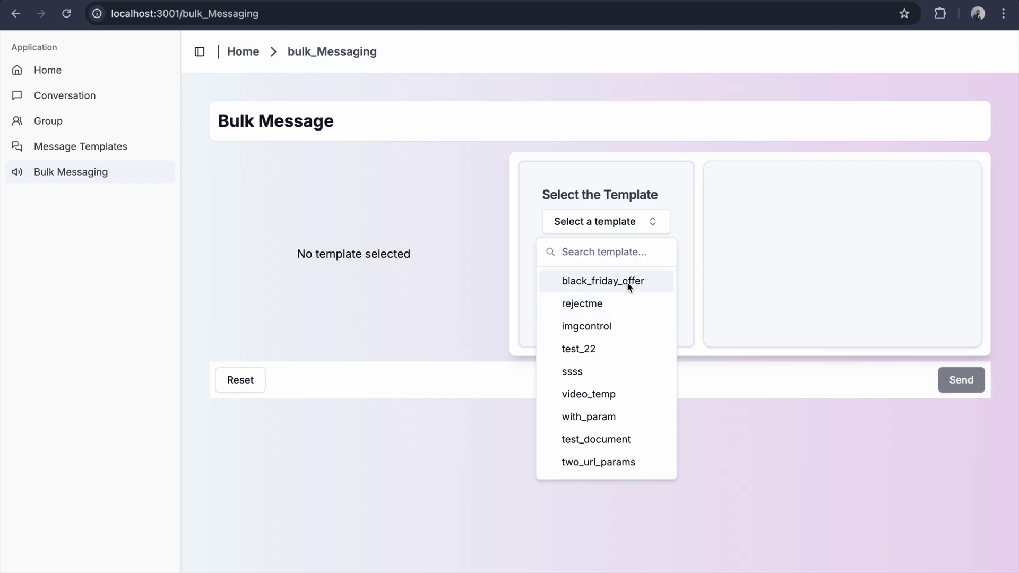
click(628, 287)
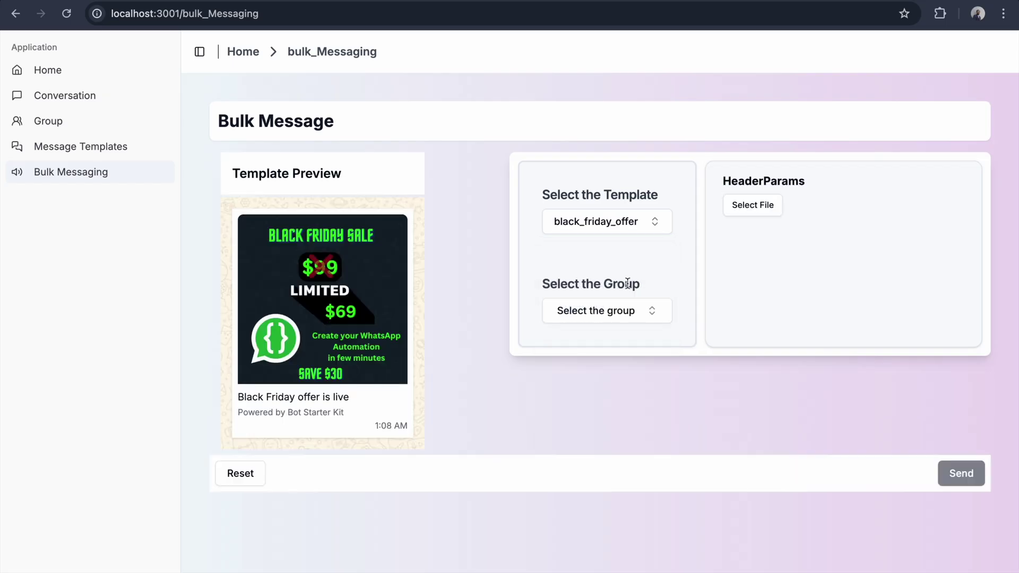
click(634, 315)
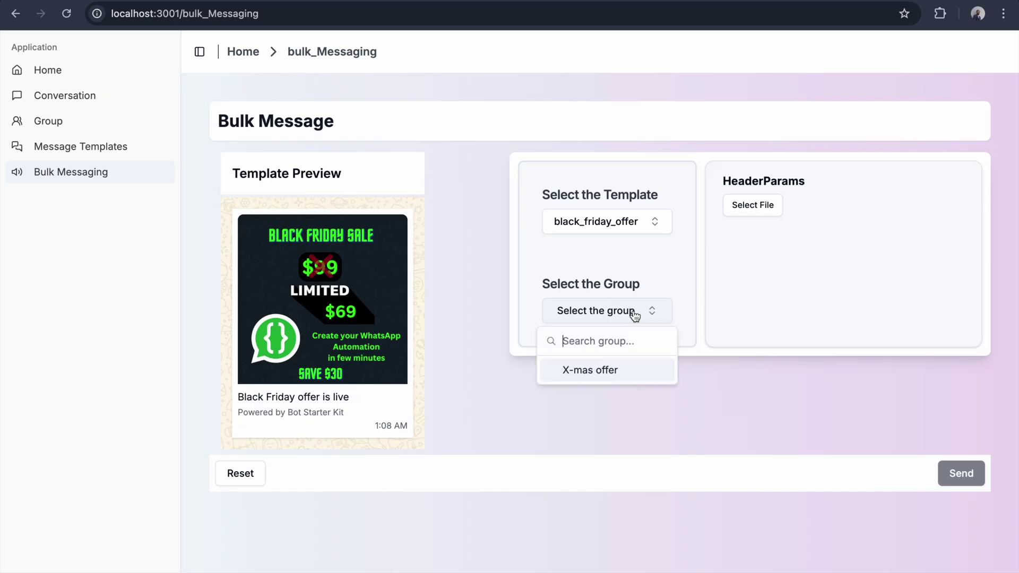
click(596, 378)
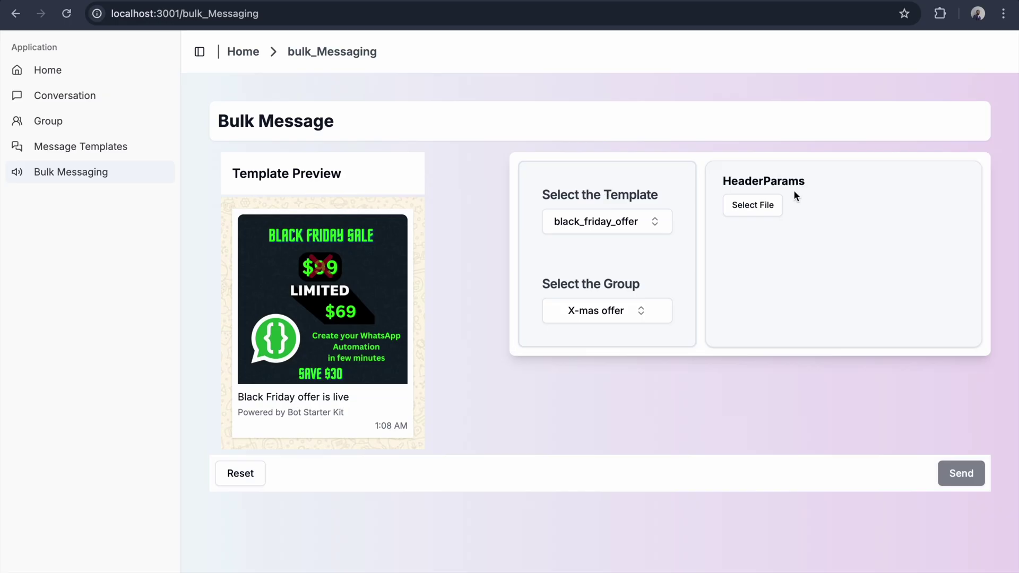
- Upload the DEV LIFE IN SRI LANKA image as the header, keeping the X-mas offer group selected
click(746, 205)
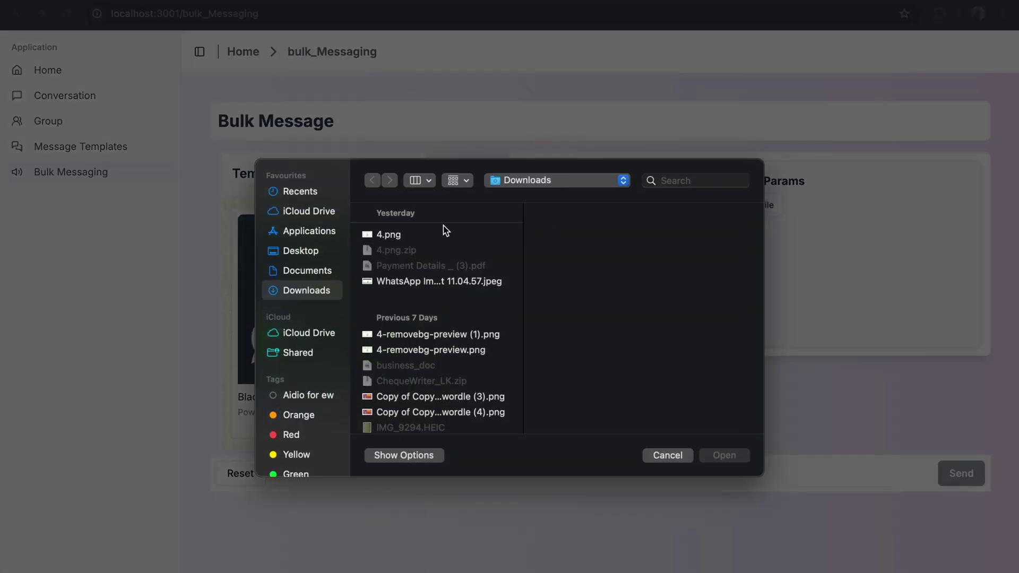
click(424, 397)
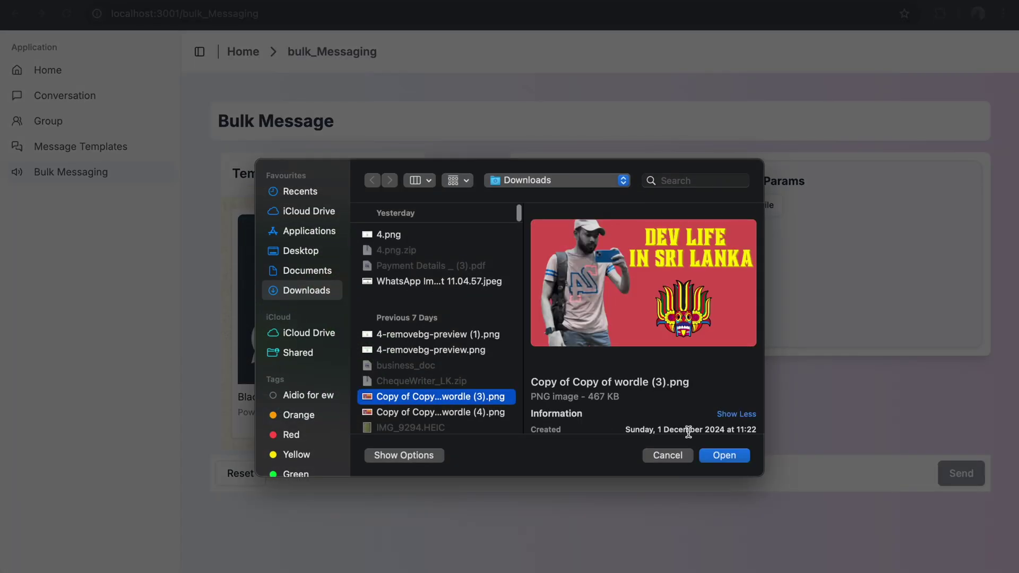
click(734, 457)
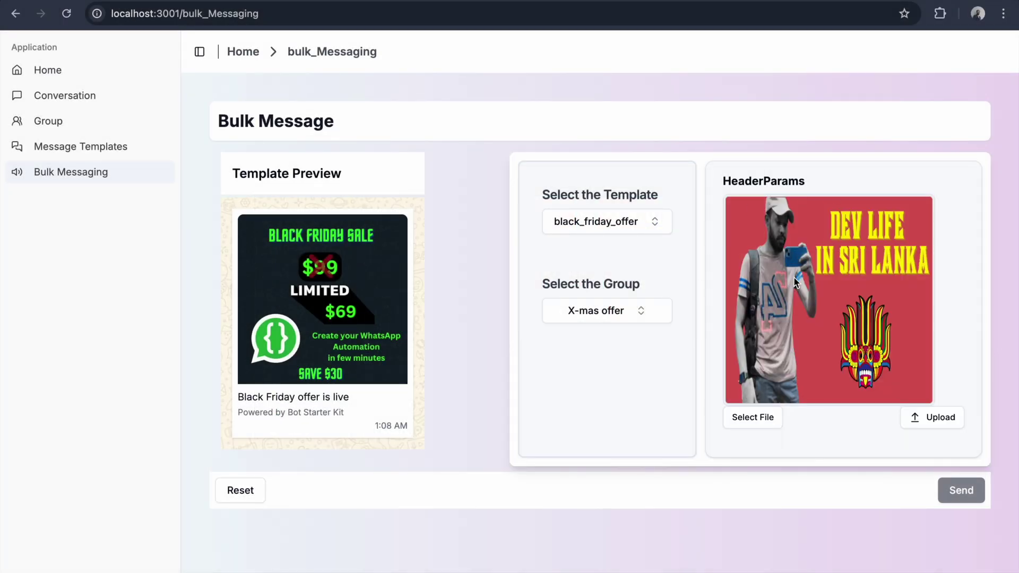
click(940, 421)
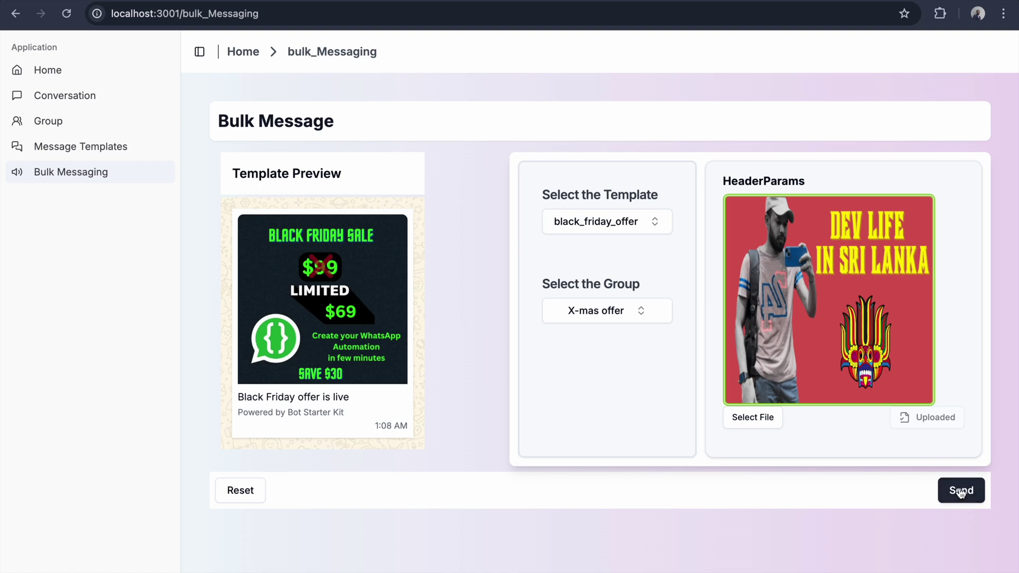
click(600, 313)
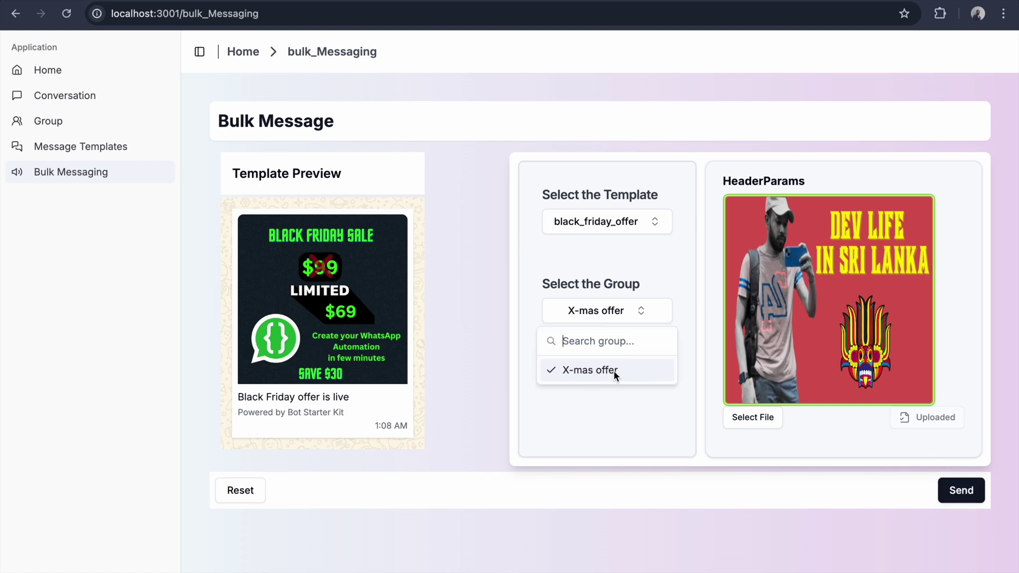
click(635, 251)
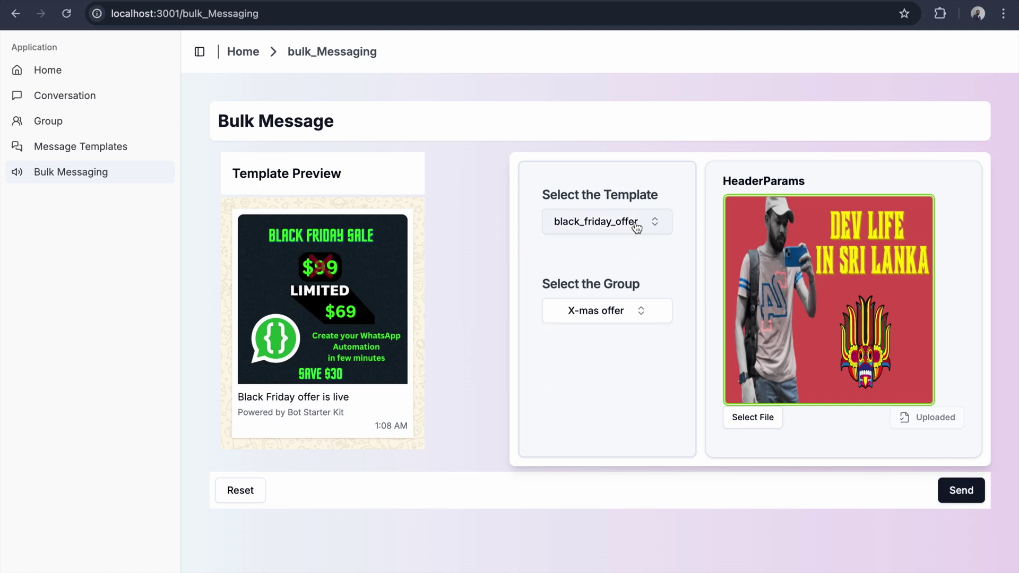